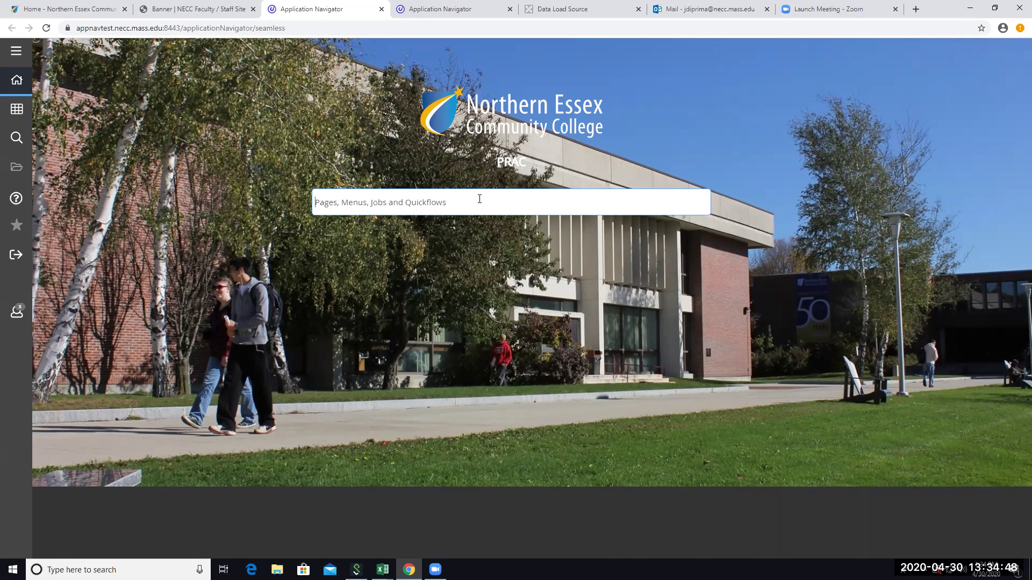
Open the Account Code Maintenance page (FTMACCT).
text(ftma)
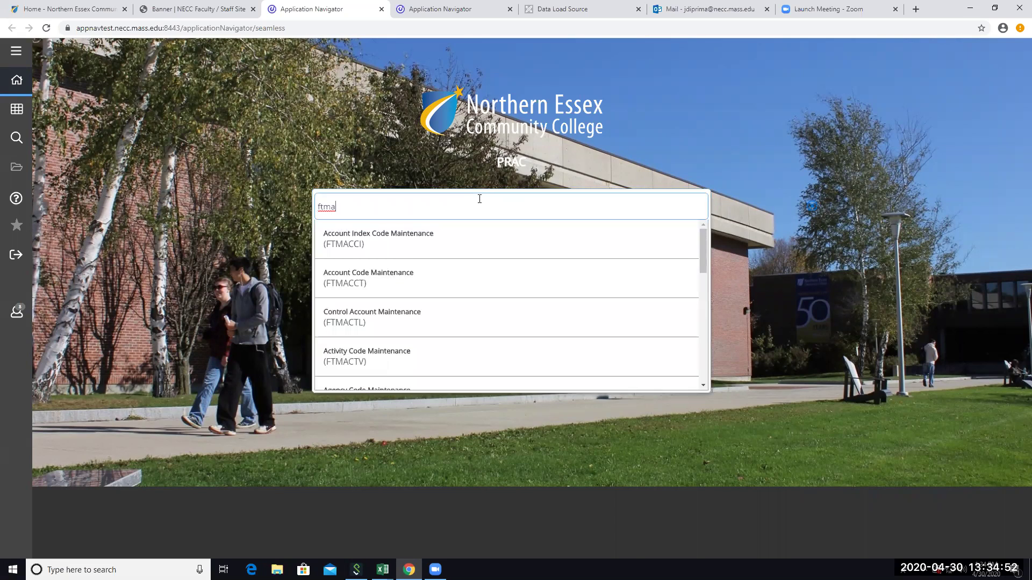
key(Down)
key(Down)
key(Return)
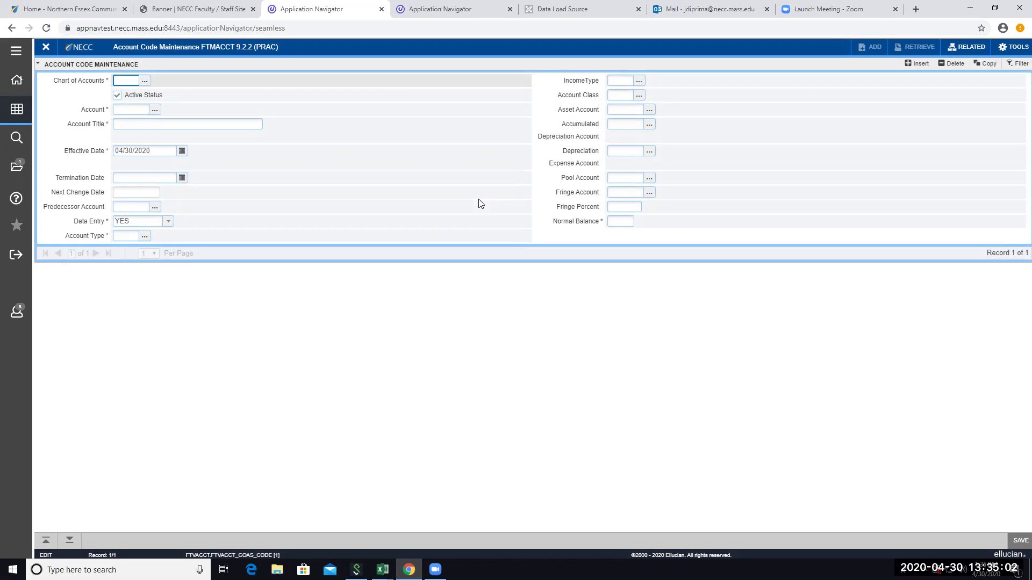
Enter chart of accounts 1, account code 5000 and the account title "Rev Test" for a new record.
text(1)
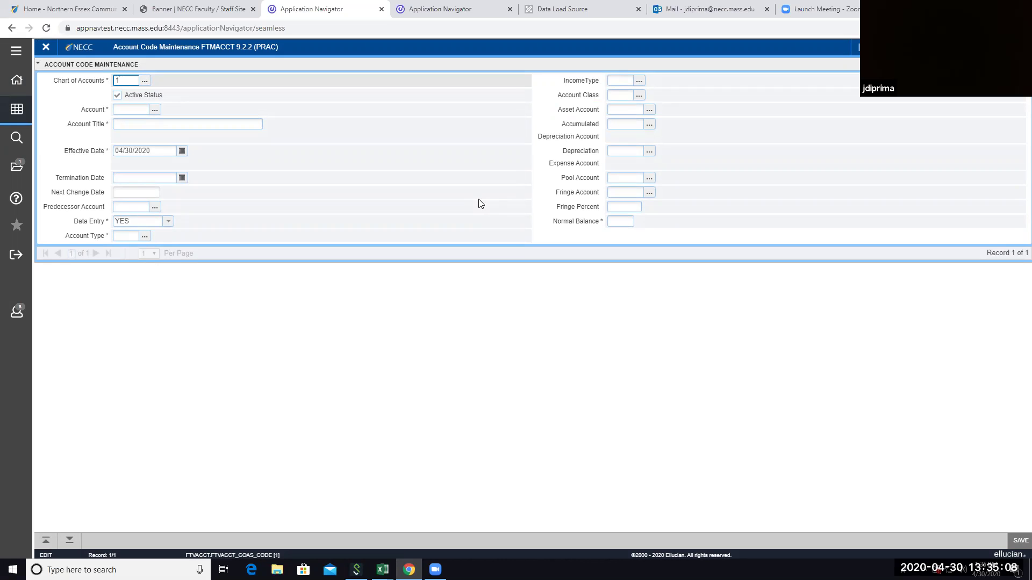
key(Tab)
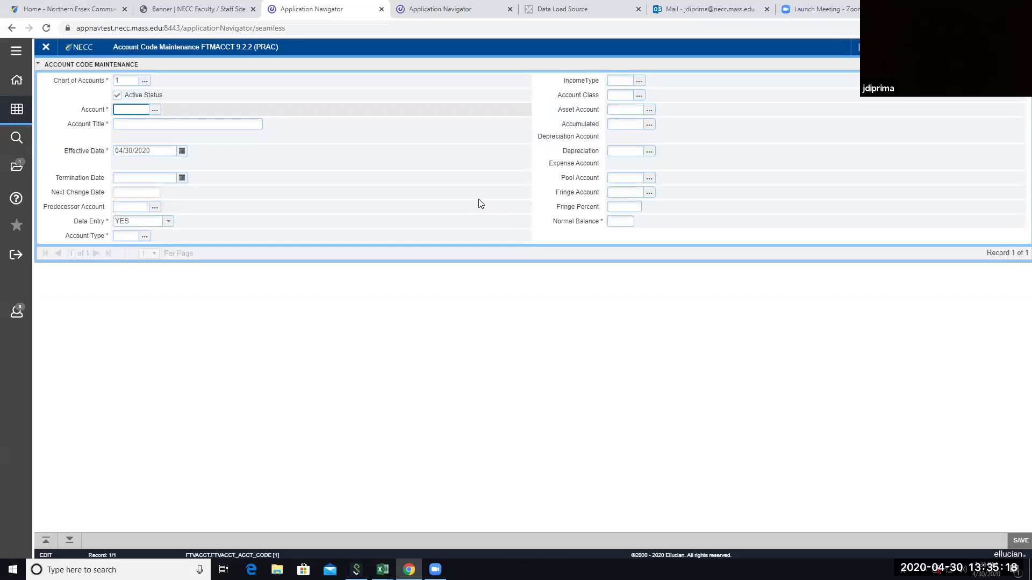
text(5000)
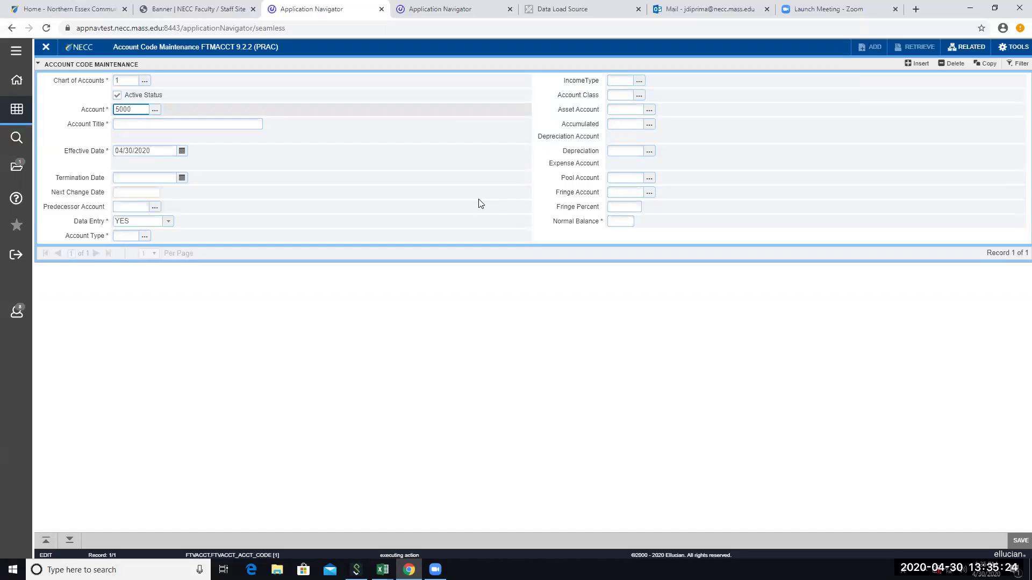
key(Tab)
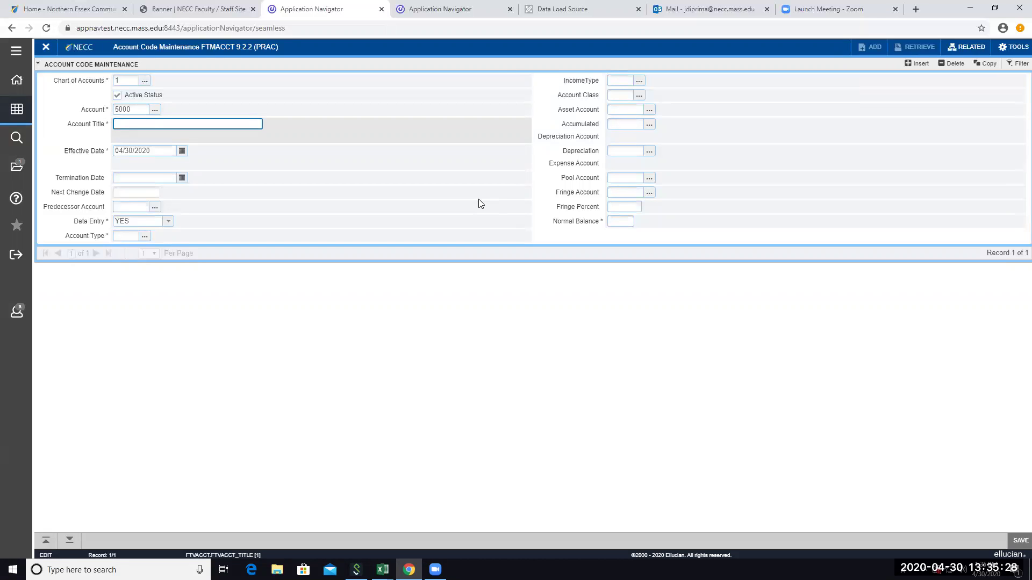
text(Tse)
key(BackSpace)
key(BackSpace)
text(est)
text(Rev)
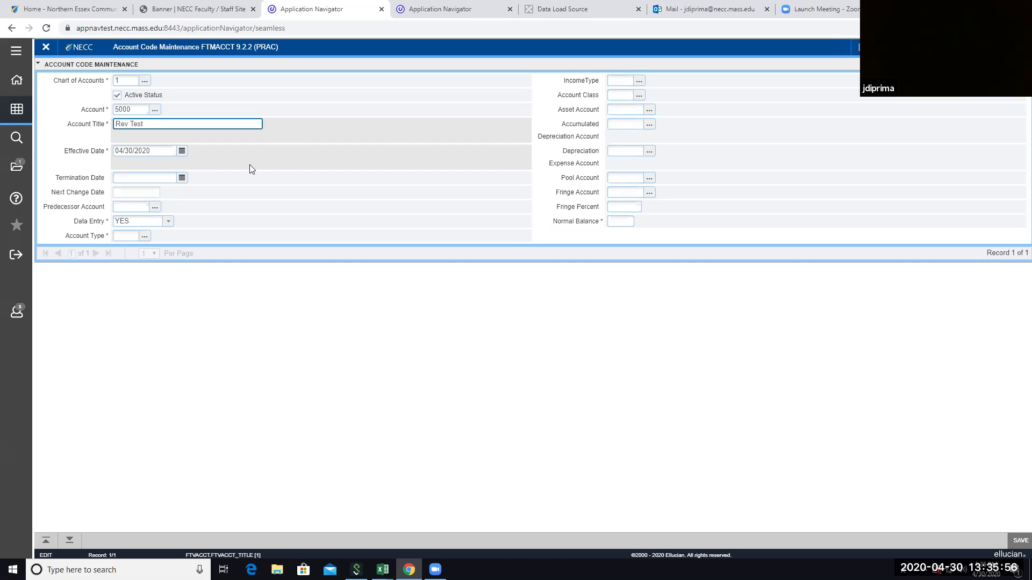
Set the new account's effective date to 04/01/2020 from the calendar.
click(160, 151)
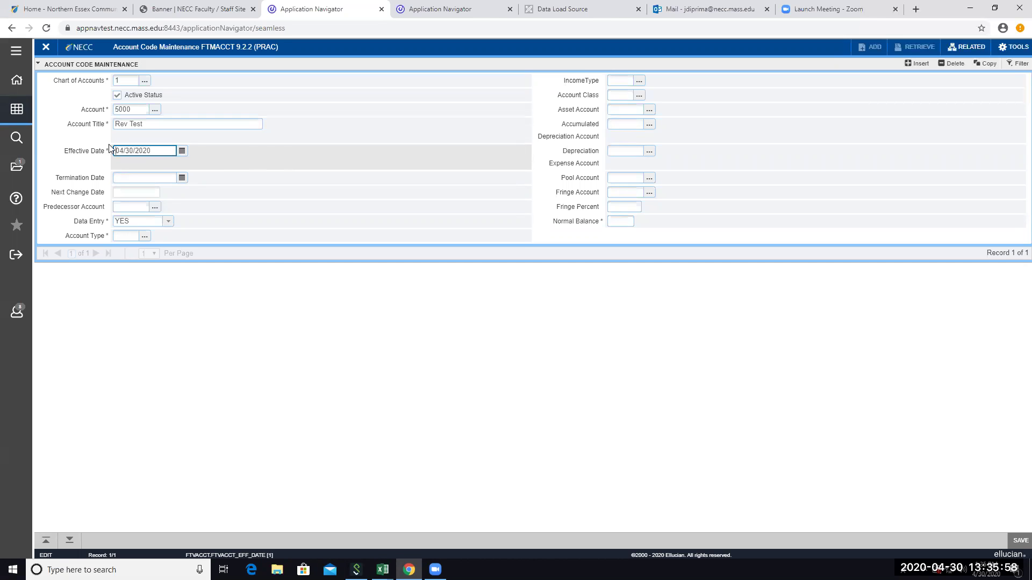
click(181, 151)
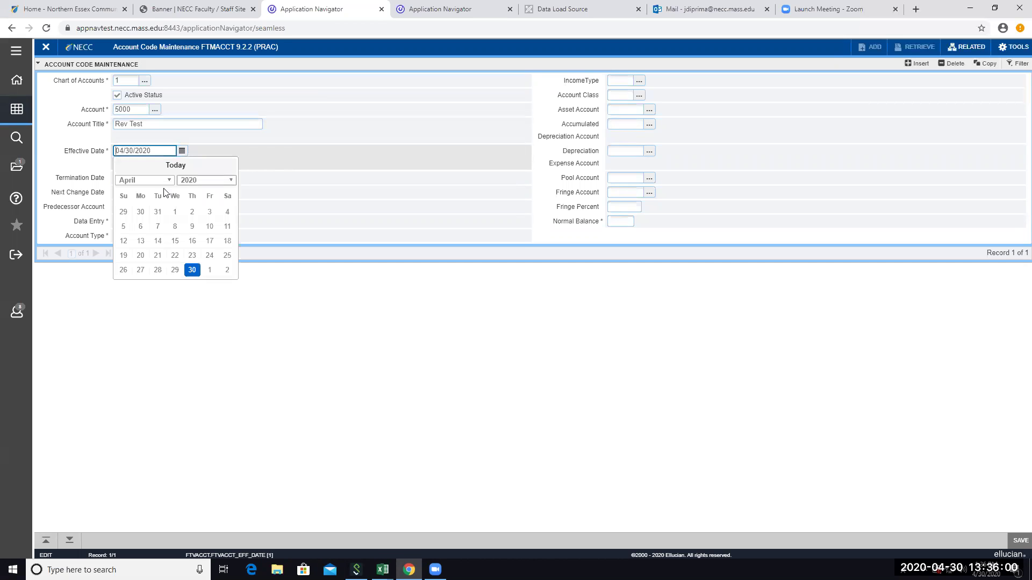
click(176, 212)
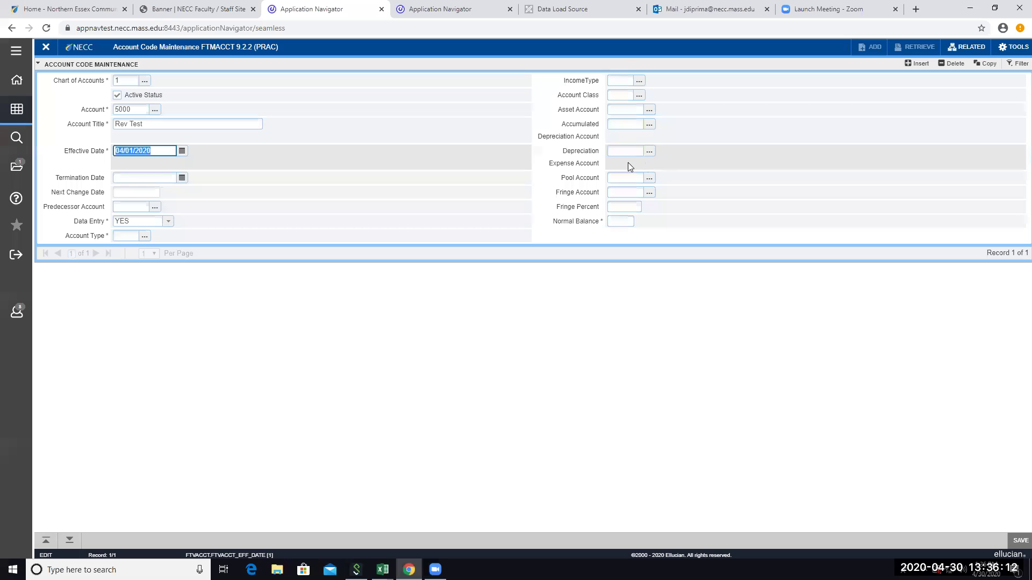
Look up the predecessor account codes without choosing one, and force-close the form to discard the unsaved record.
click(155, 207)
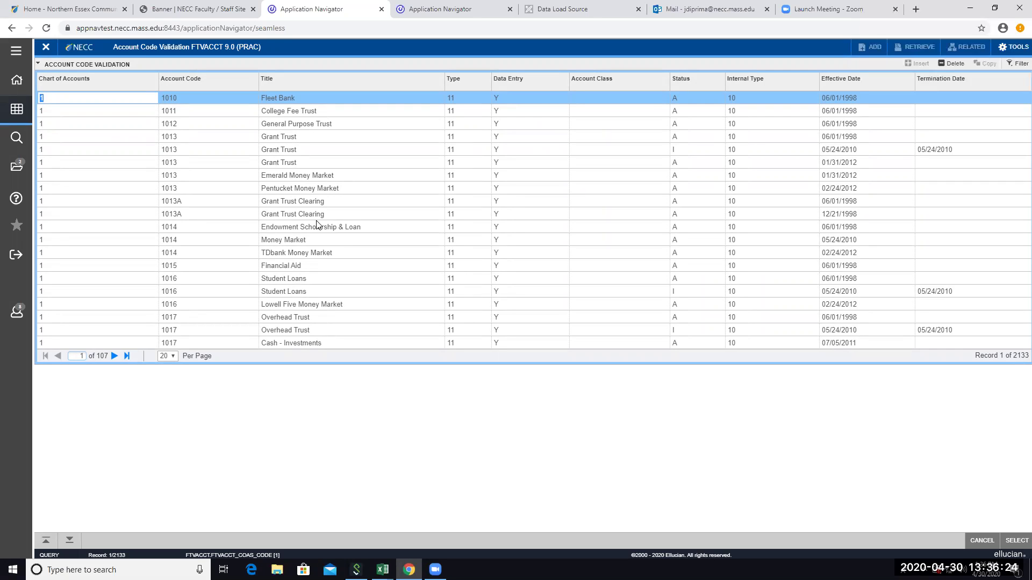
click(46, 49)
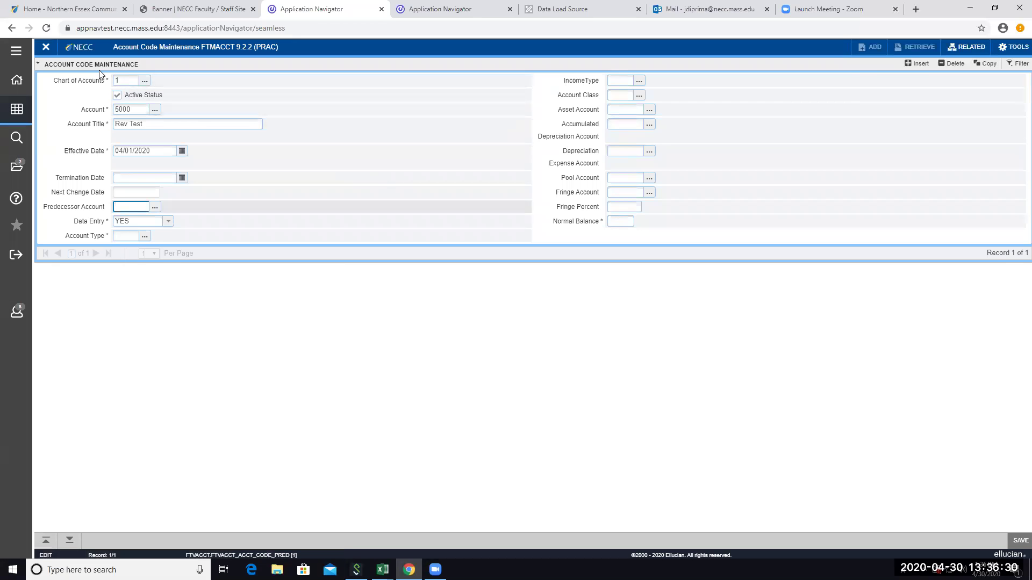
click(50, 47)
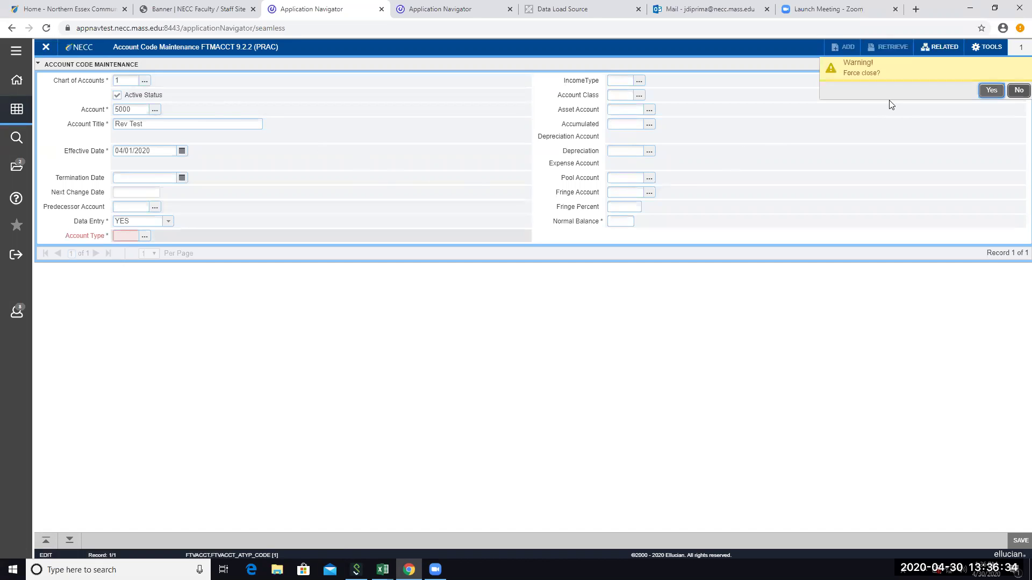
click(990, 90)
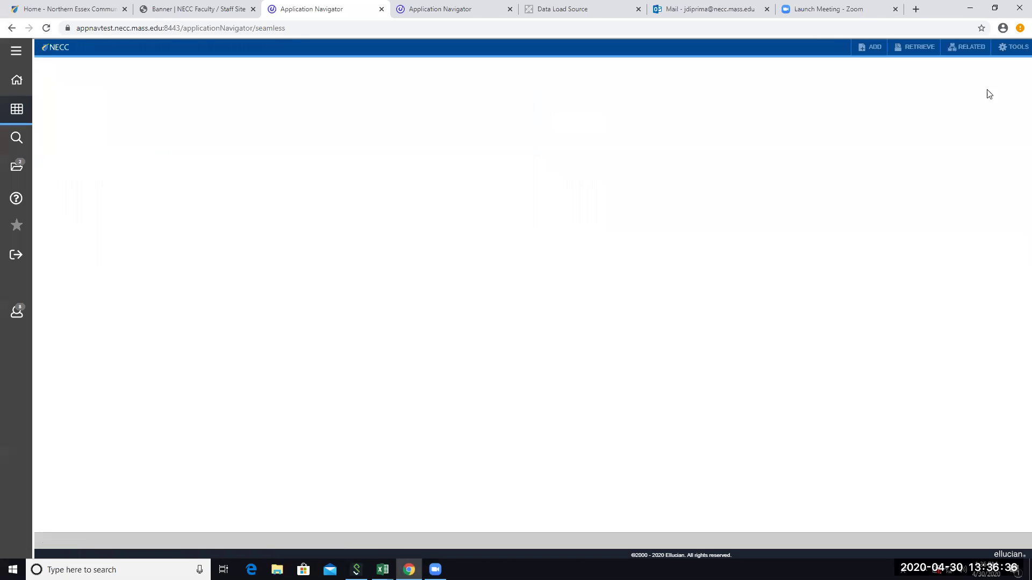
Open Account Code Maintenance (FTMACCT) and start a filter with chart of accounts 1.
text(ftmac)
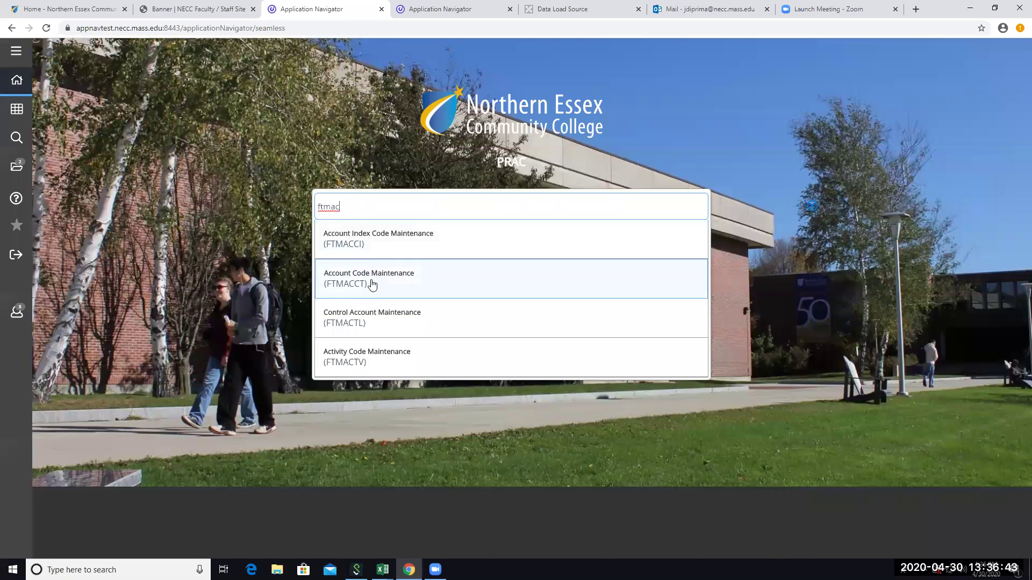
click(372, 283)
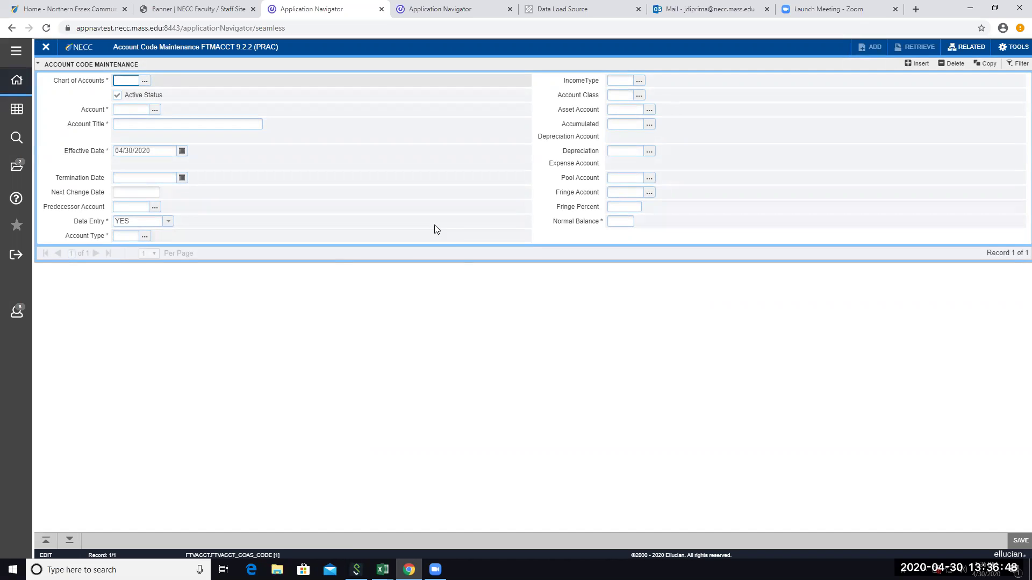
click(1018, 66)
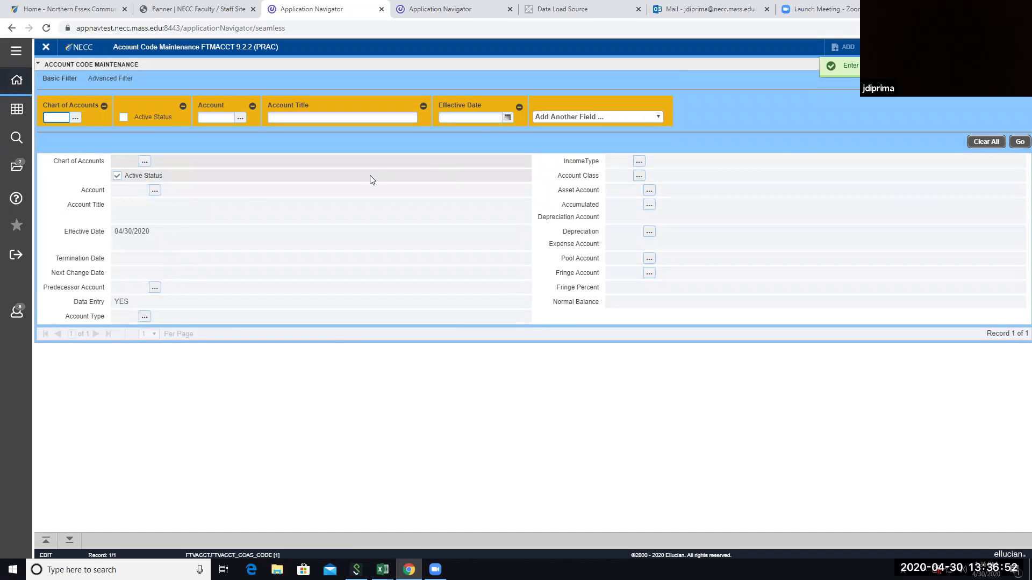
text(1)
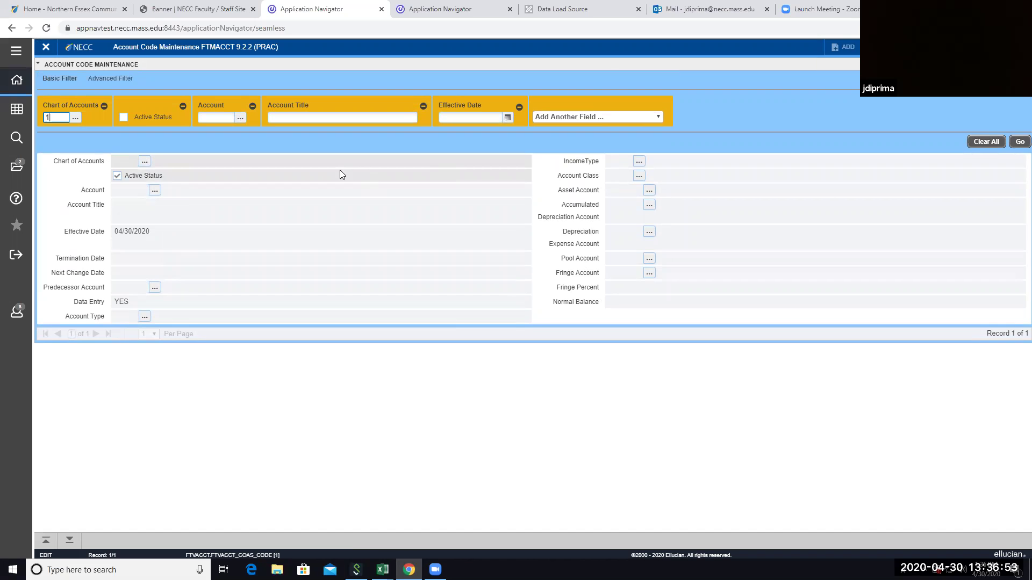
click(221, 116)
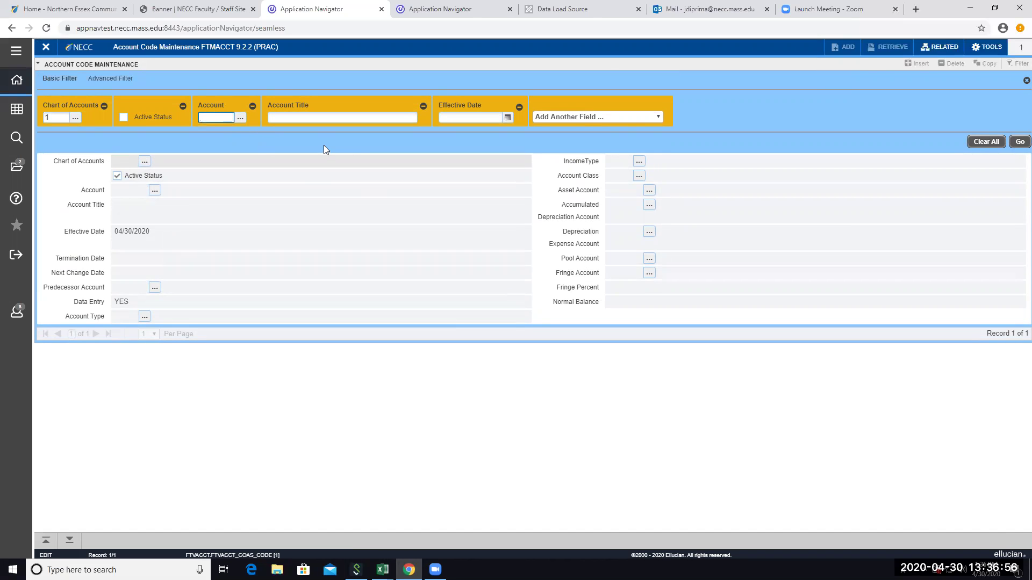
Enter 5750 as the filter's account code.
text(5570)
double_click(224, 117)
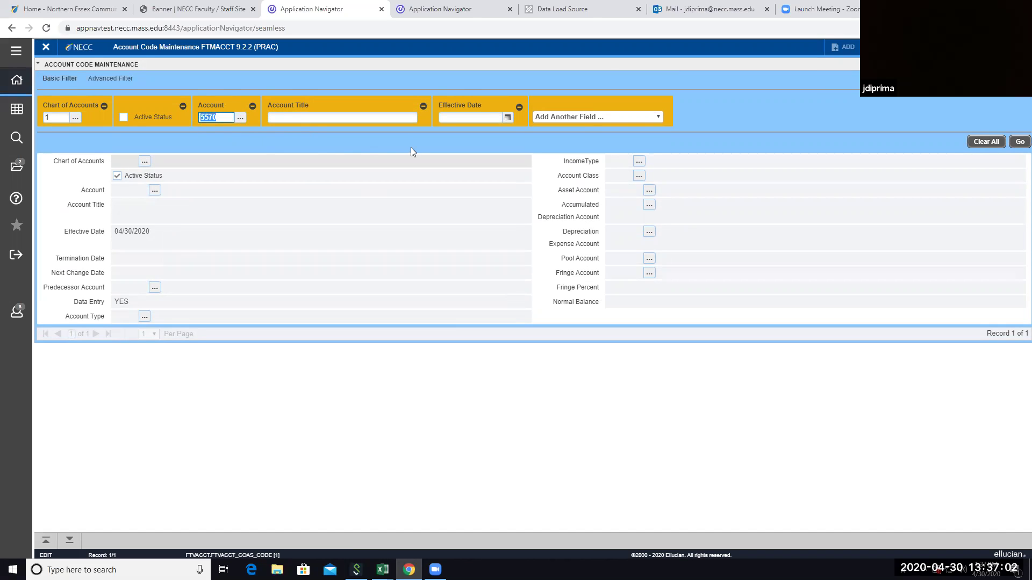
text(5750)
click(330, 117)
Open the account code lookup list for the filter and jump to page 80.
click(239, 118)
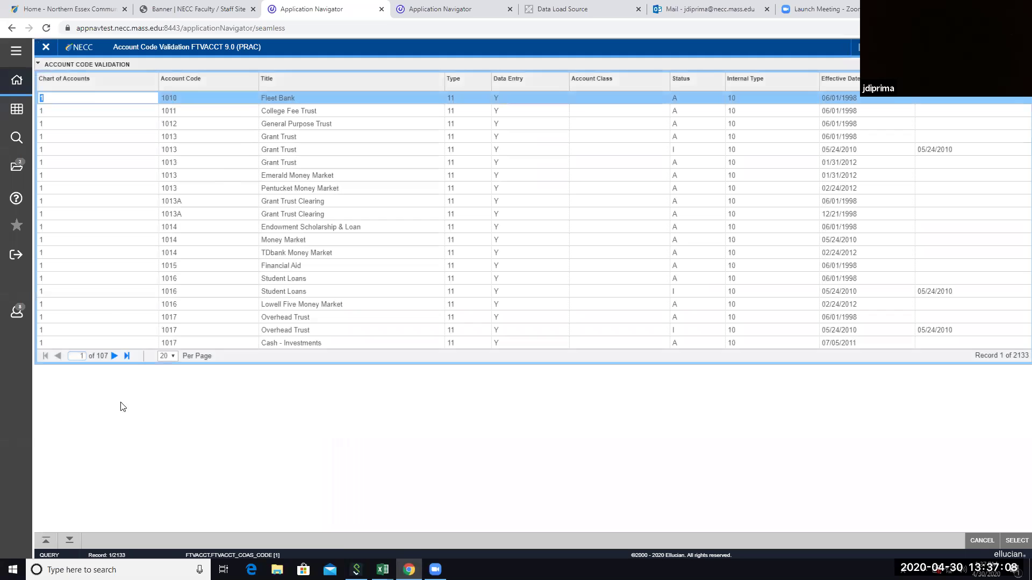
double_click(116, 356)
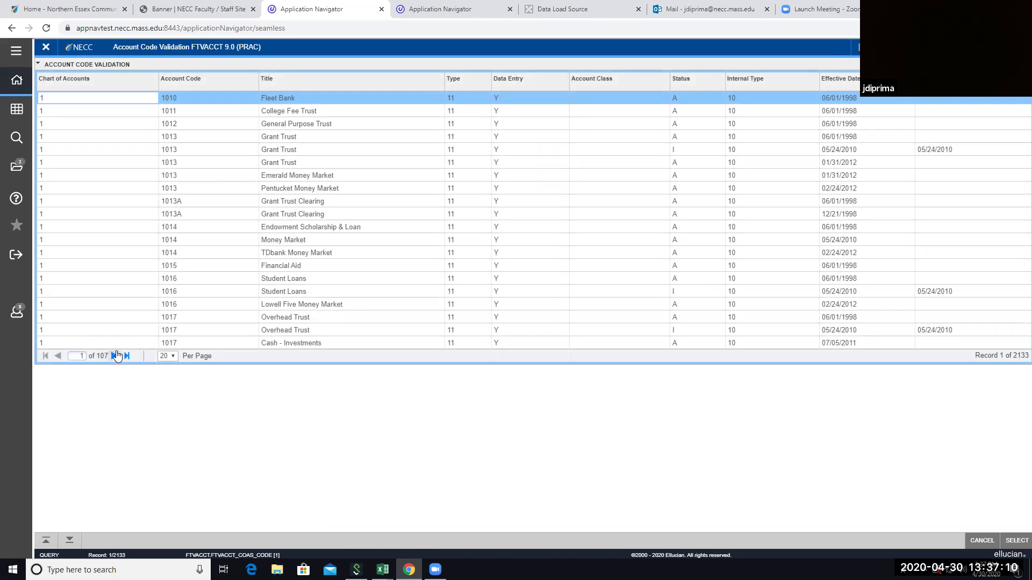
click(116, 357)
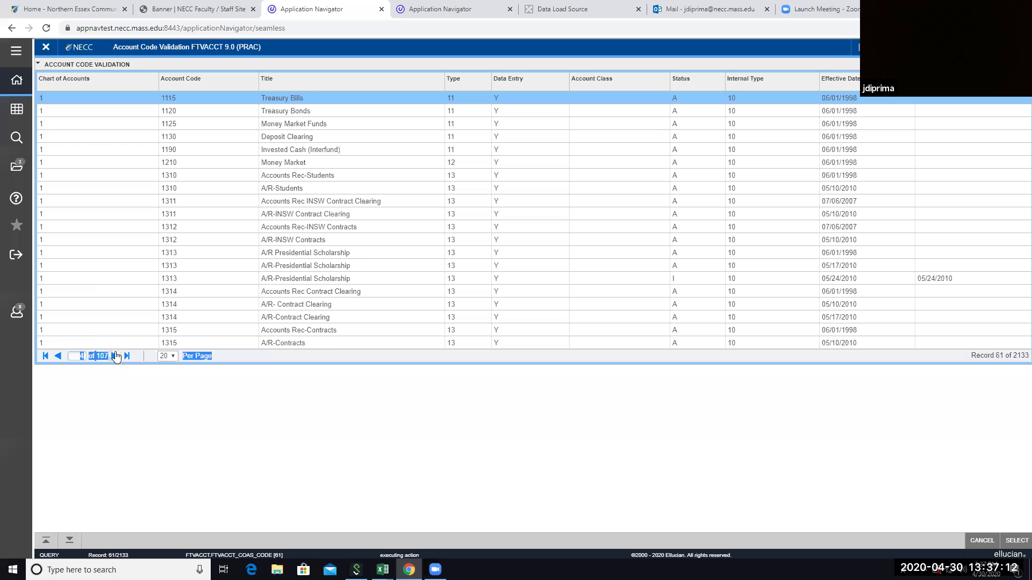
key(BackSpace)
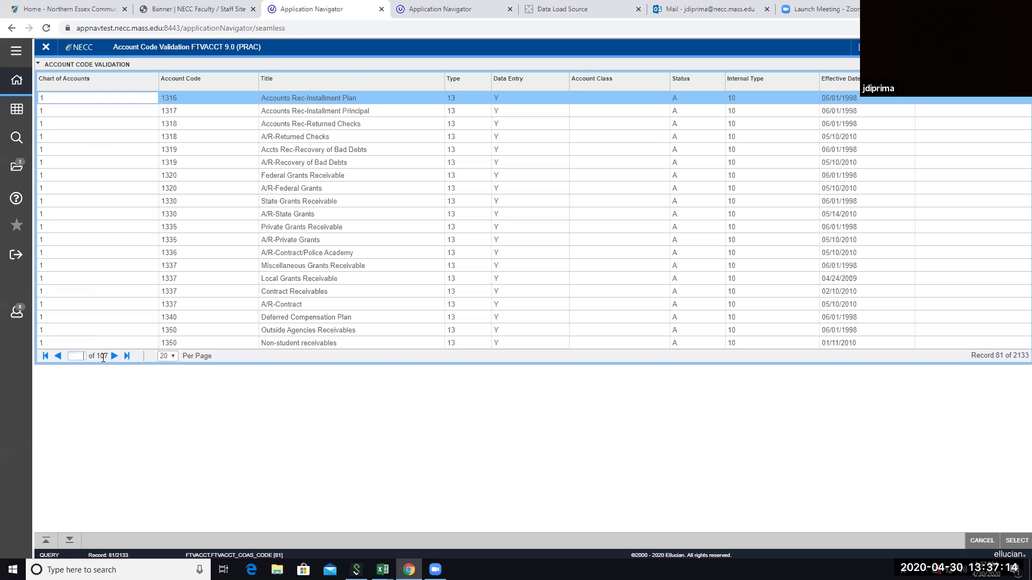
text(80)
key(Return)
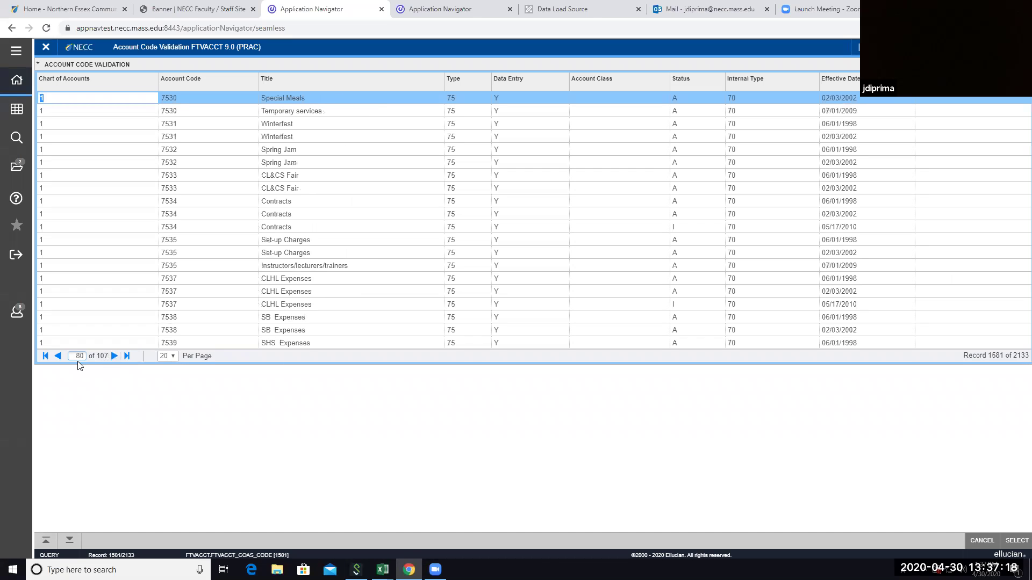
Browse back through pages 60, 40, 35 and 30 of the list to find the revenue account codes.
double_click(77, 354)
text(60)
key(Return)
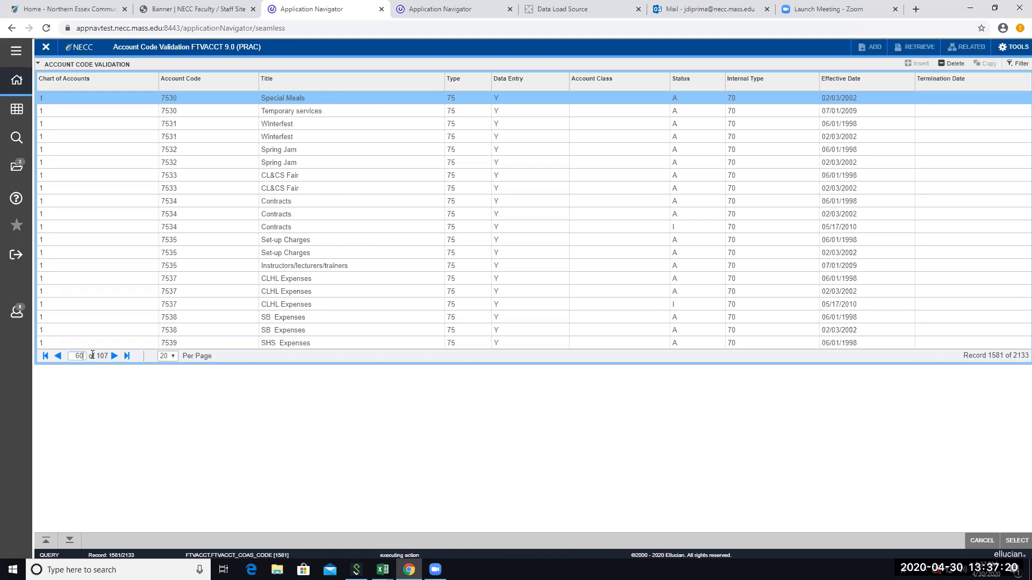
double_click(71, 357)
text(40)
key(Return)
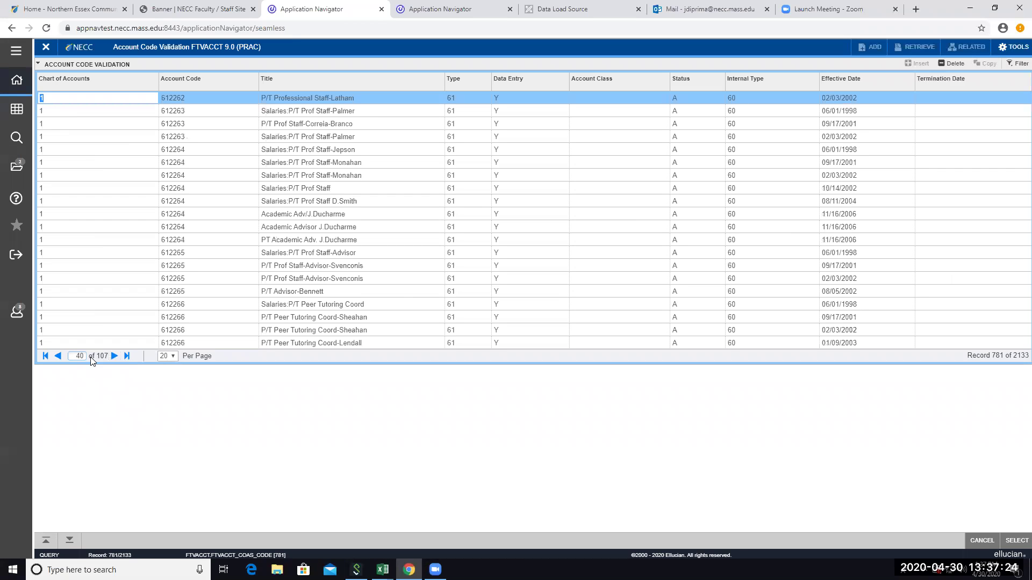
double_click(81, 355)
text(35)
key(Return)
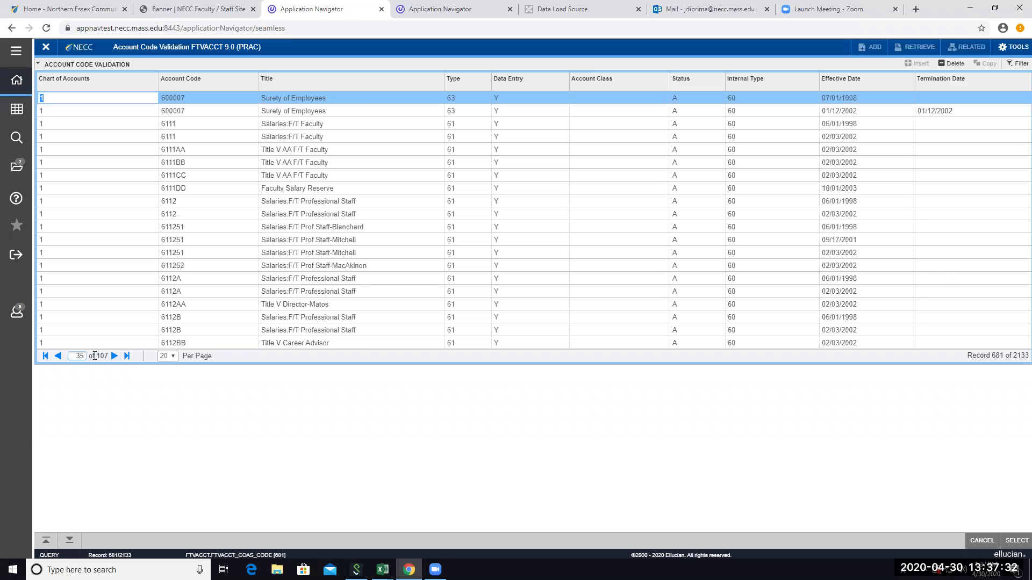
double_click(73, 356)
text(33)
key(BackSpace)
text(30)
key(Return)
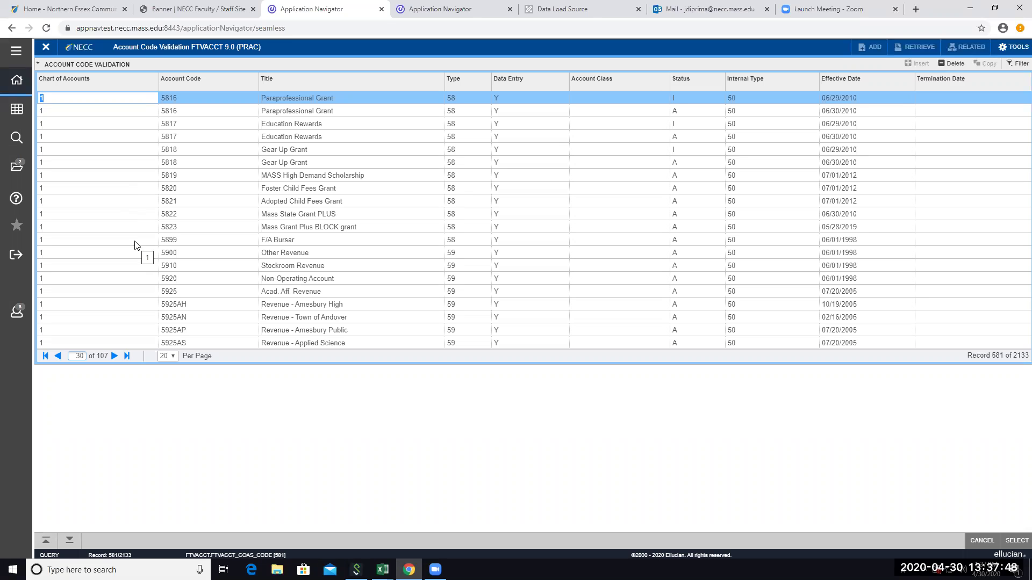
Choose account 5822, Mass State Grant PLUS, as the filter's account and run the filter.
click(126, 215)
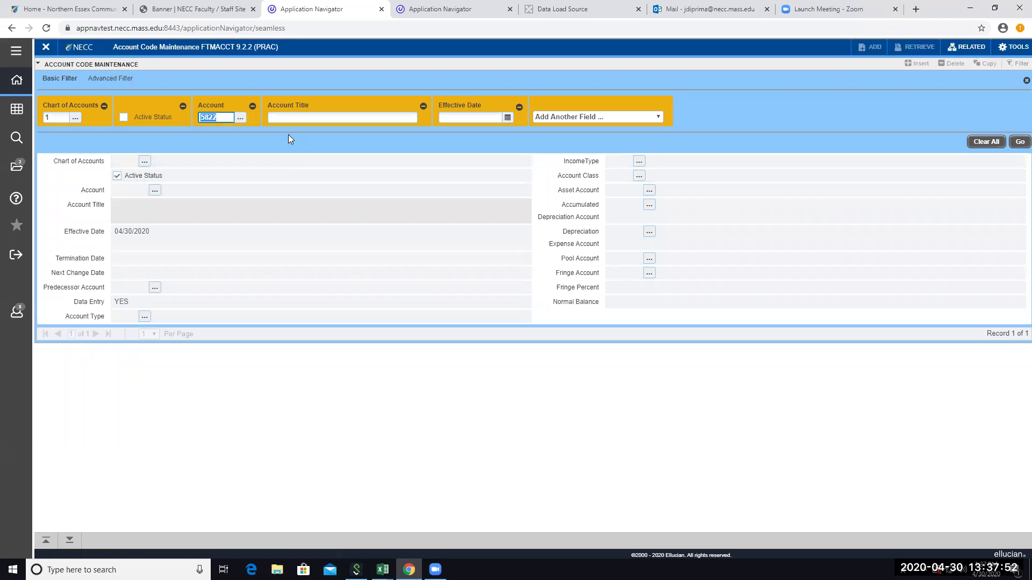
click(305, 115)
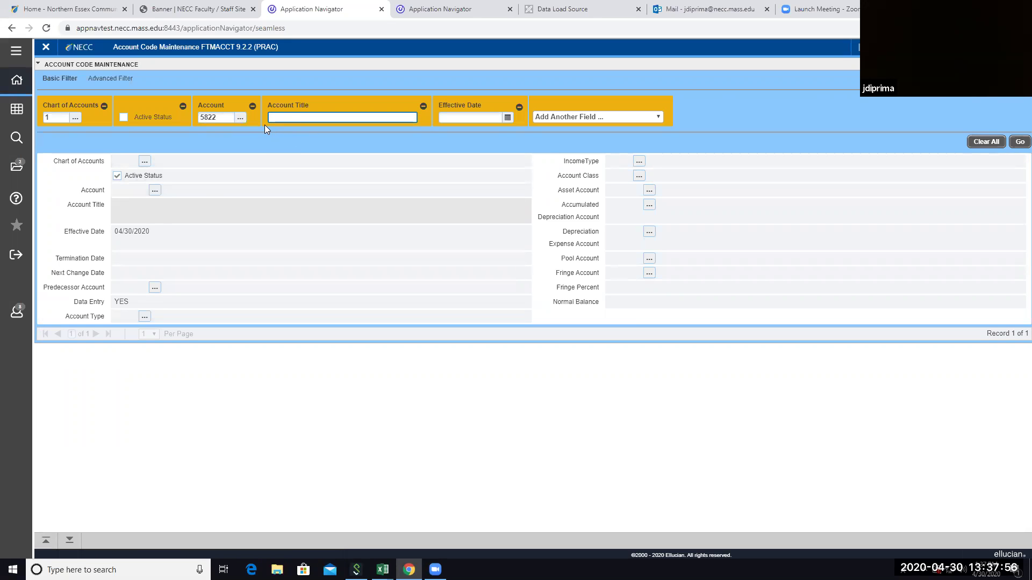
click(1019, 143)
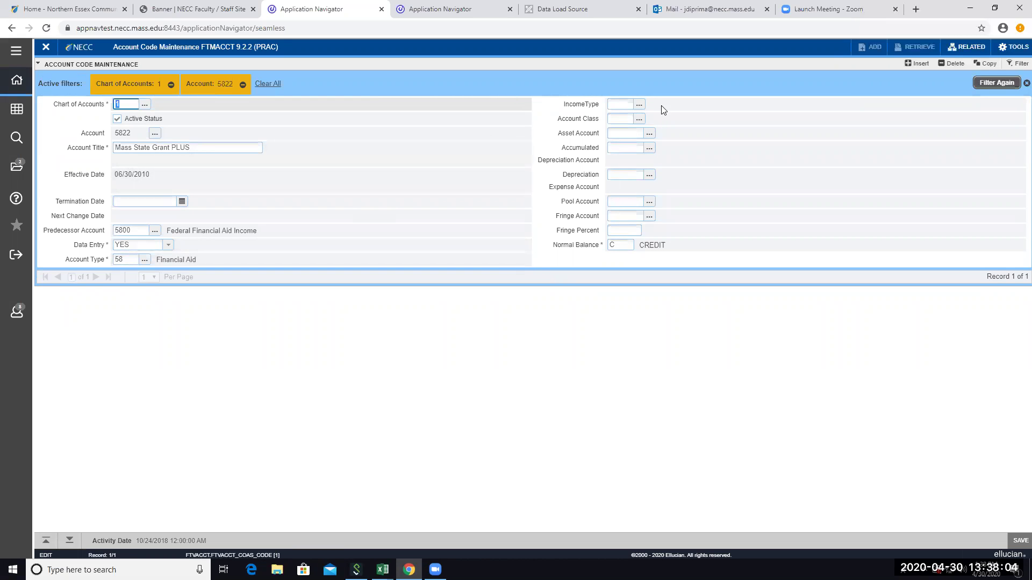
Copy the Mass State Grant PLUS record and set the copy's effective date to 04/30/20.
click(985, 63)
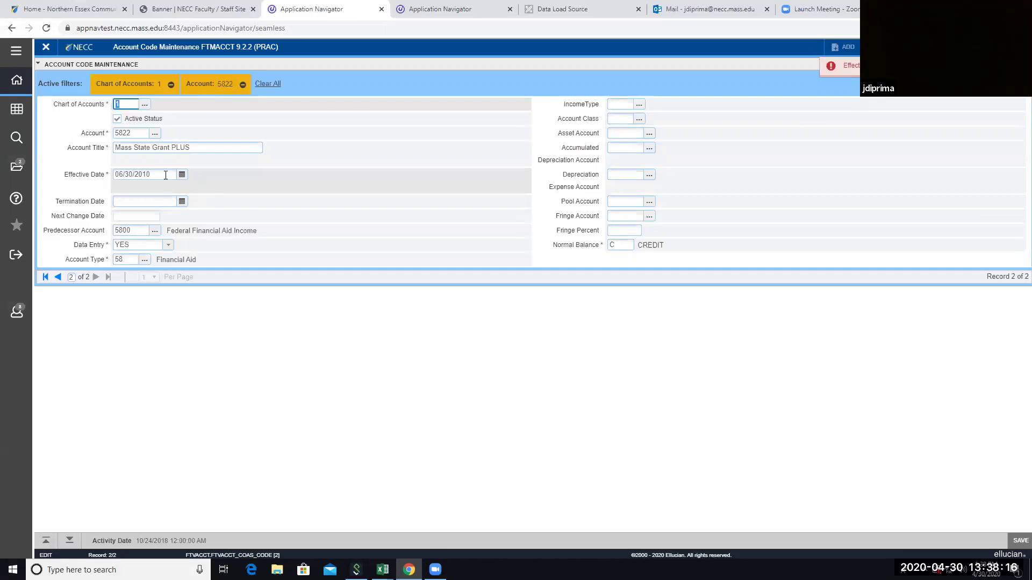
click(165, 175)
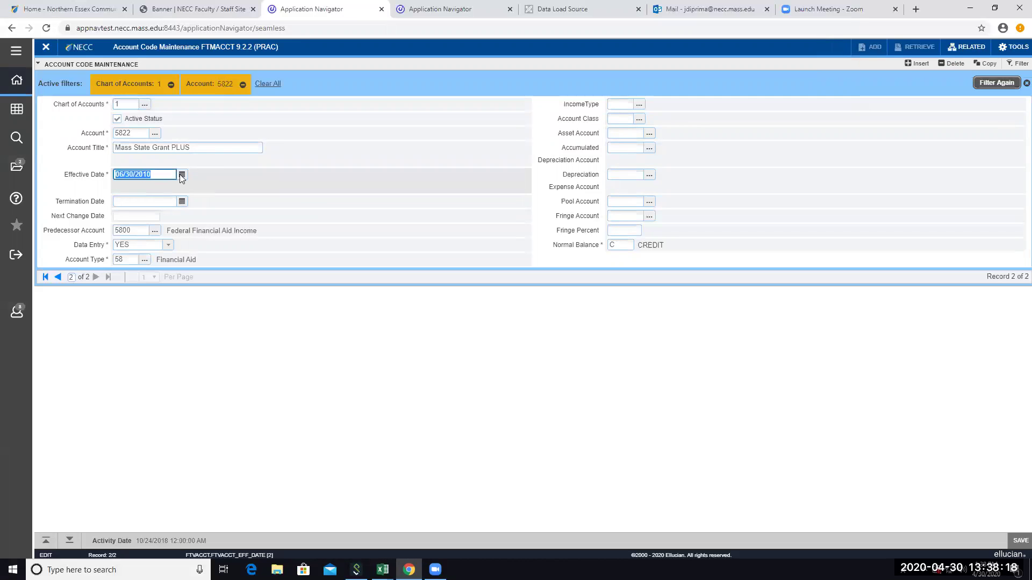
text(04/30/20)
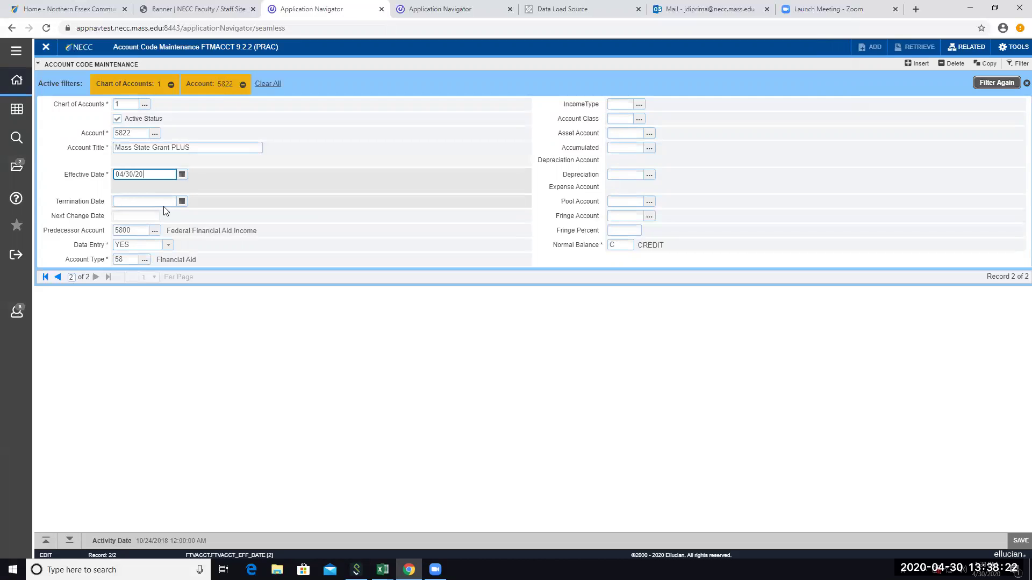
Change the account code of the copied Mass State Grant PLUS record to 5980.
key(shift+Tab)
key(shift+Tab)
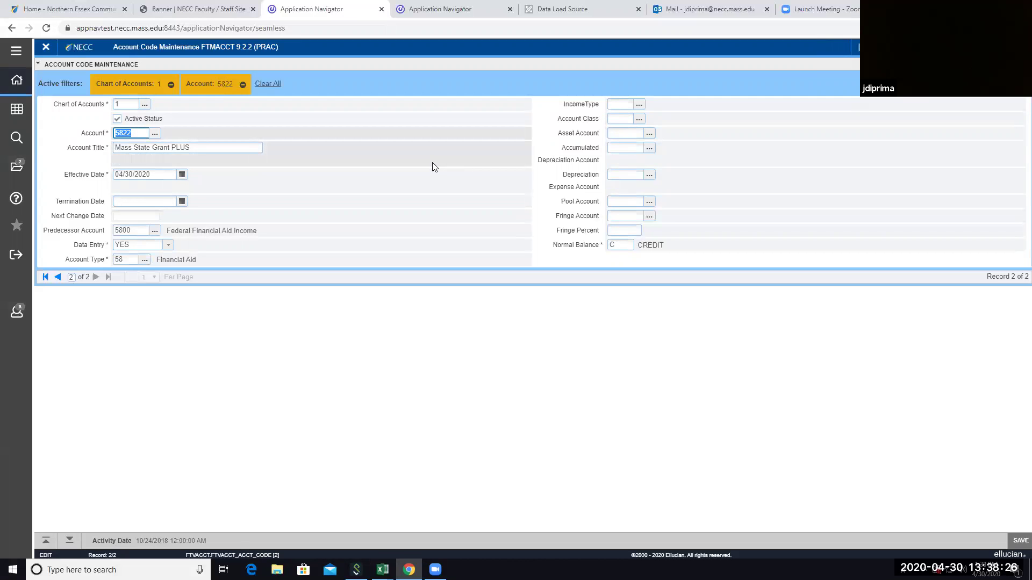
text(5900)
text(8)
key(Tab)
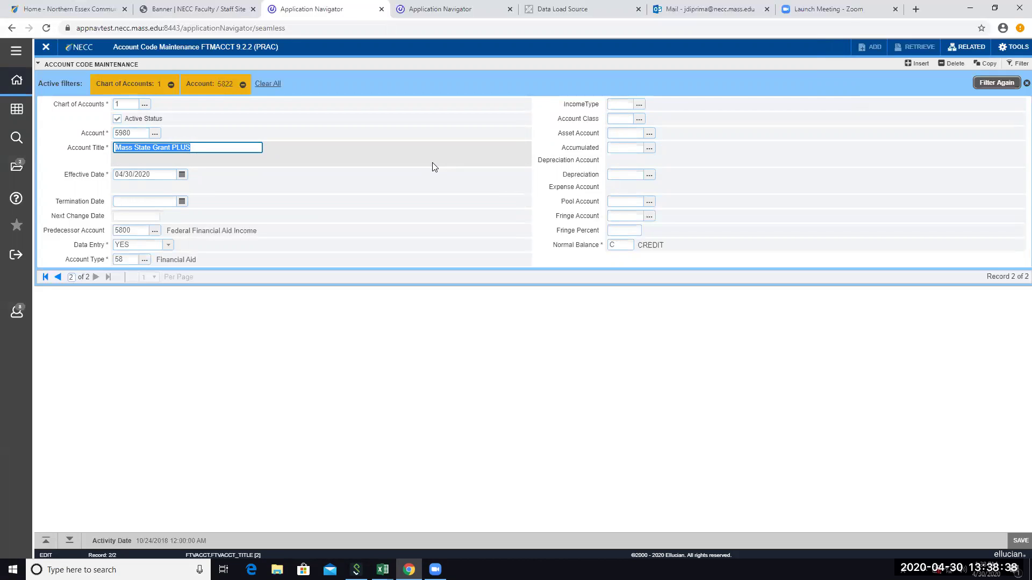
Title the new account CARES ACT Rev and set its effective date to 04/01/2020.
key(BackSpace)
text(CARES )
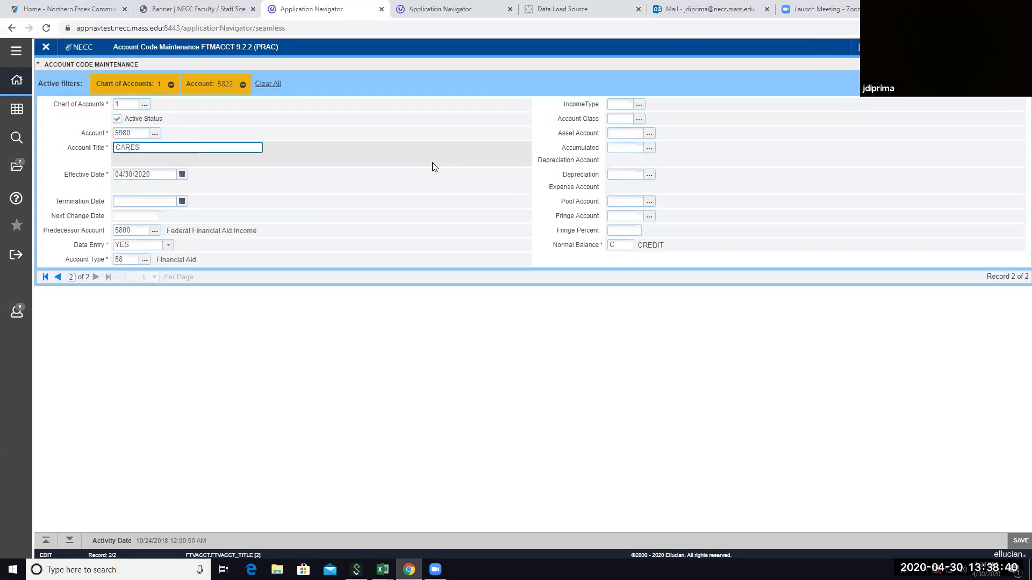
text(ACT Rev)
key(Tab)
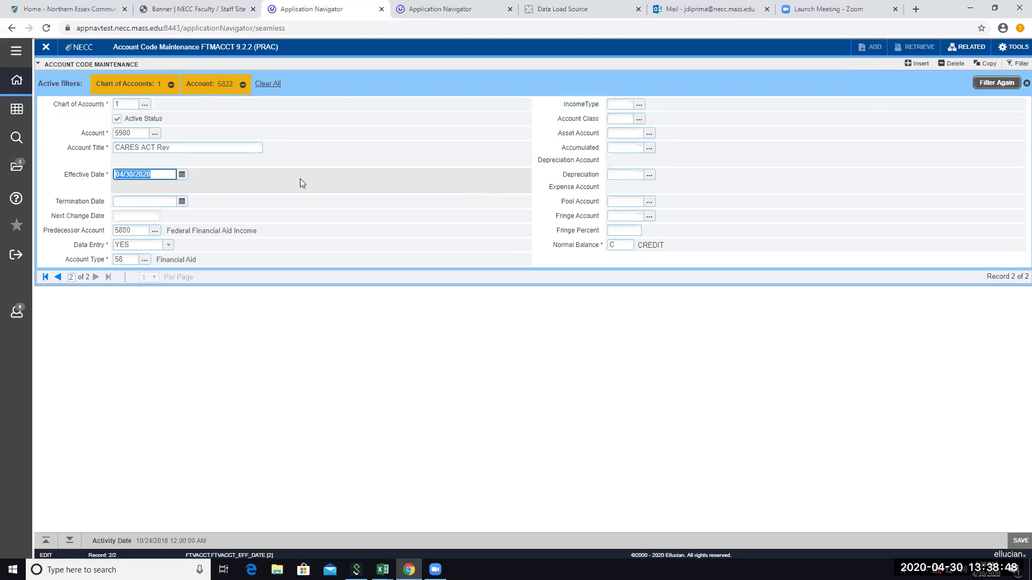
text(04/01/2020)
key(Tab)
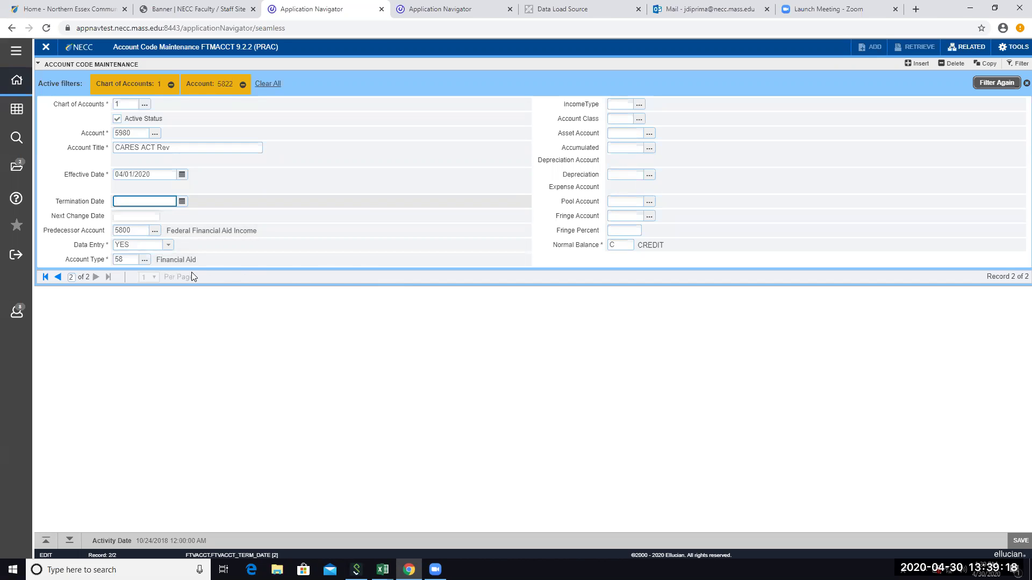
Review the revenue account types in the Account Type lookup, return without choosing one, and save the CARES ACT Rev record.
click(145, 262)
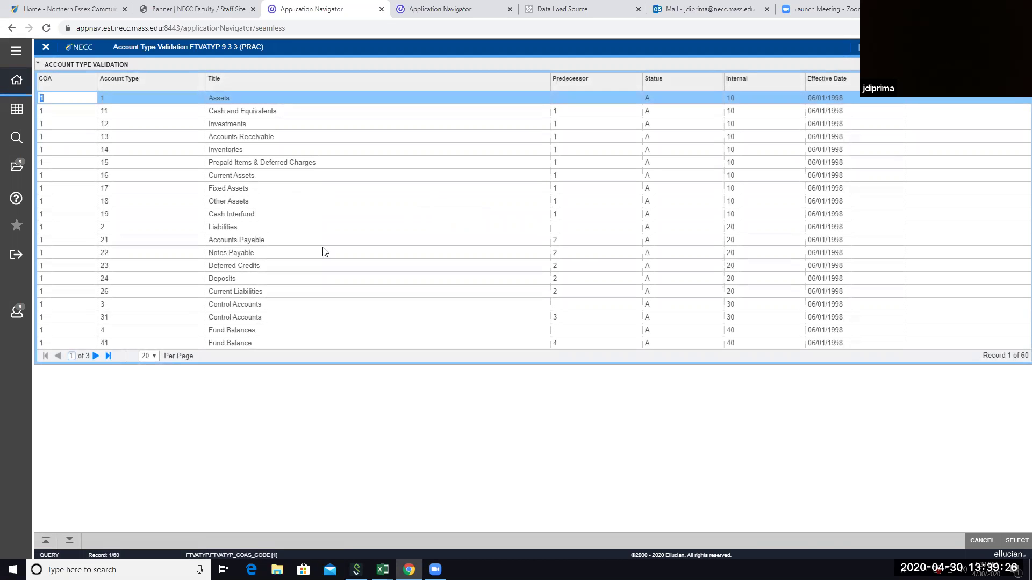
click(95, 356)
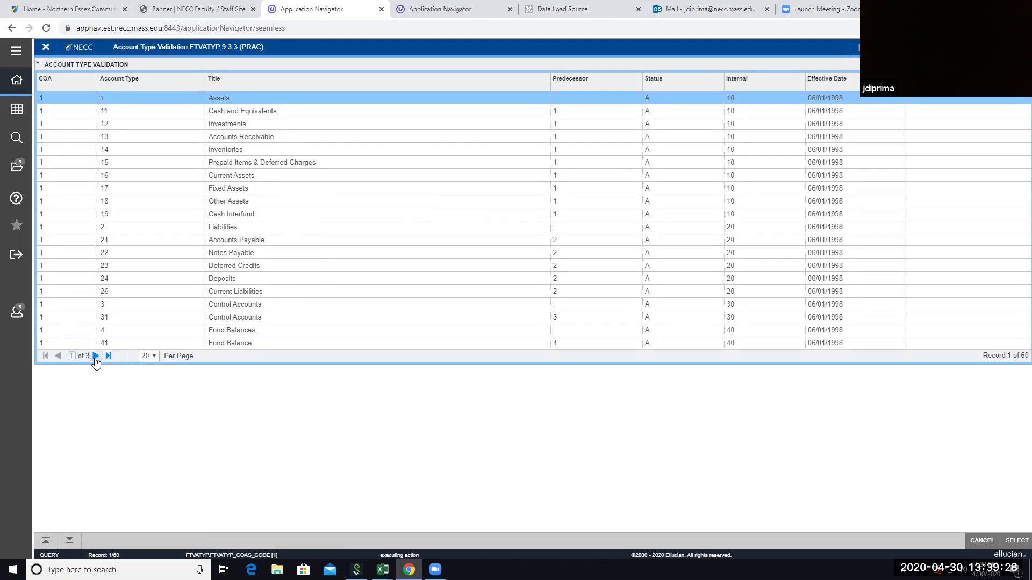
click(95, 356)
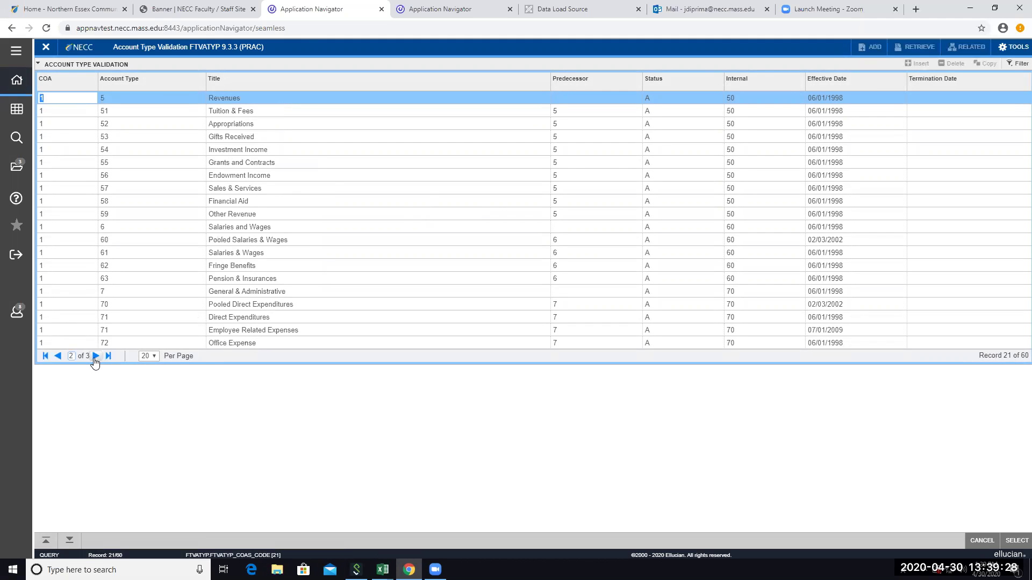
click(46, 47)
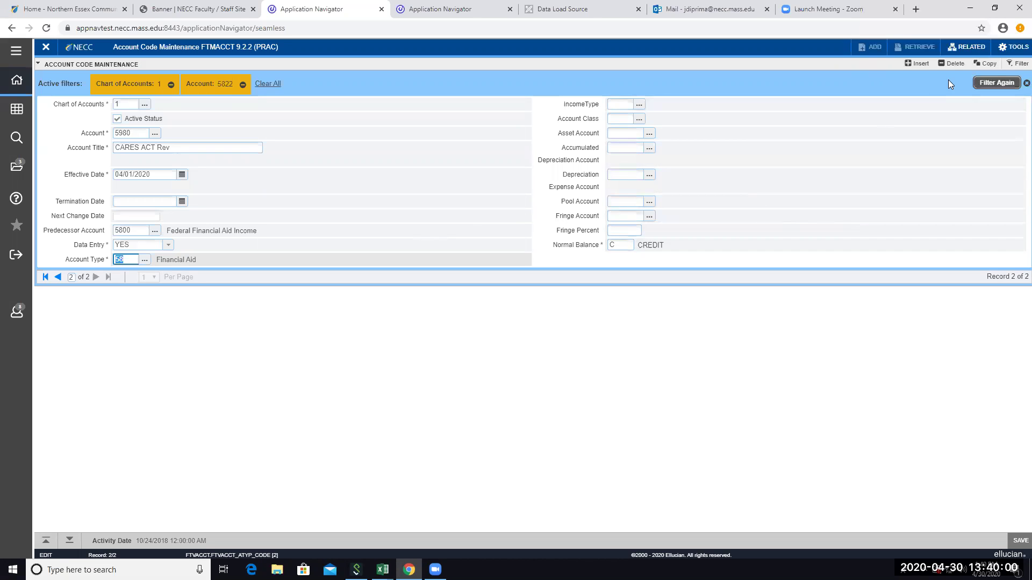
key(F10)
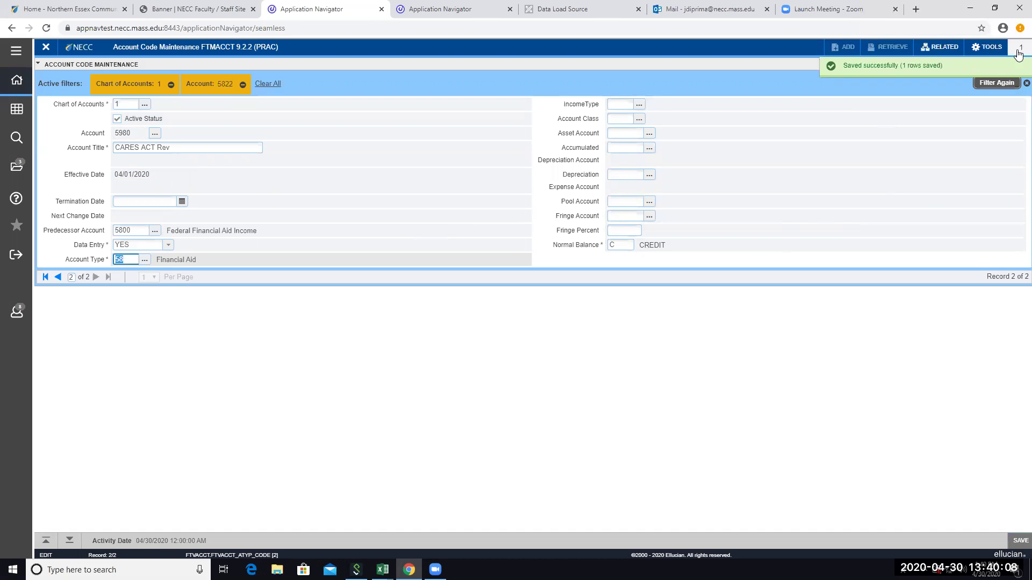
Filter the account codes again, this time for account 7000.
click(999, 84)
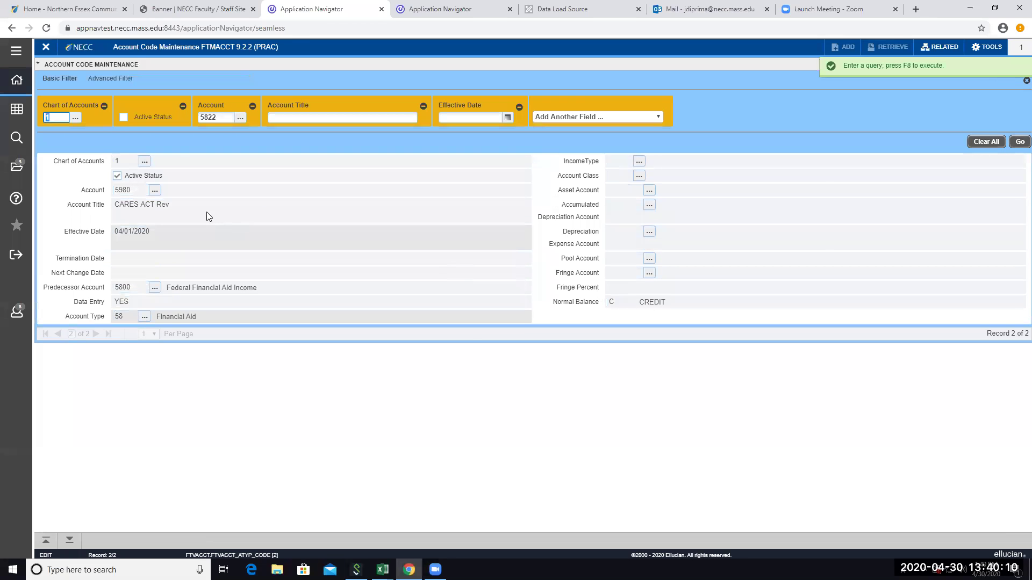
click(225, 115)
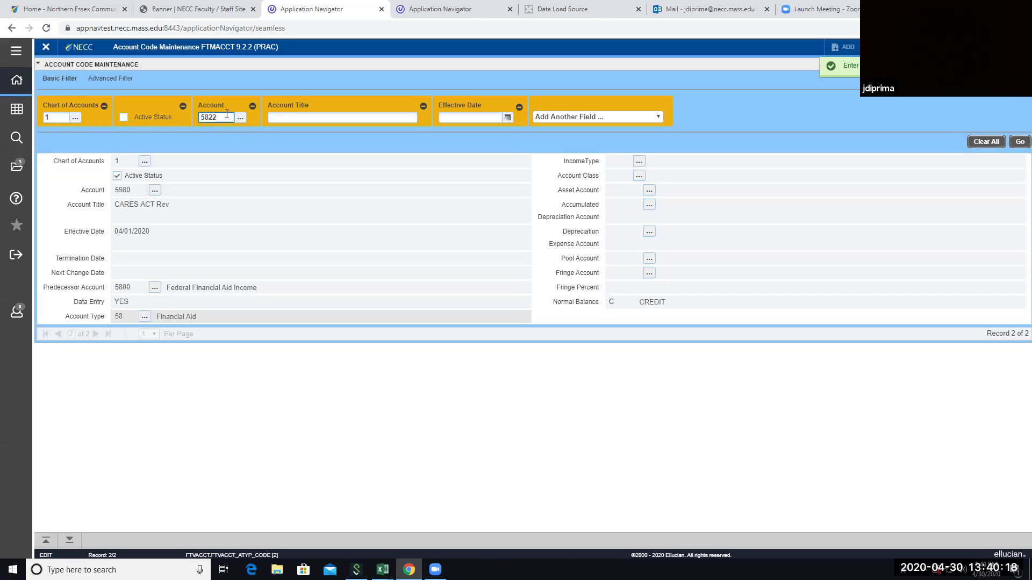
double_click(212, 117)
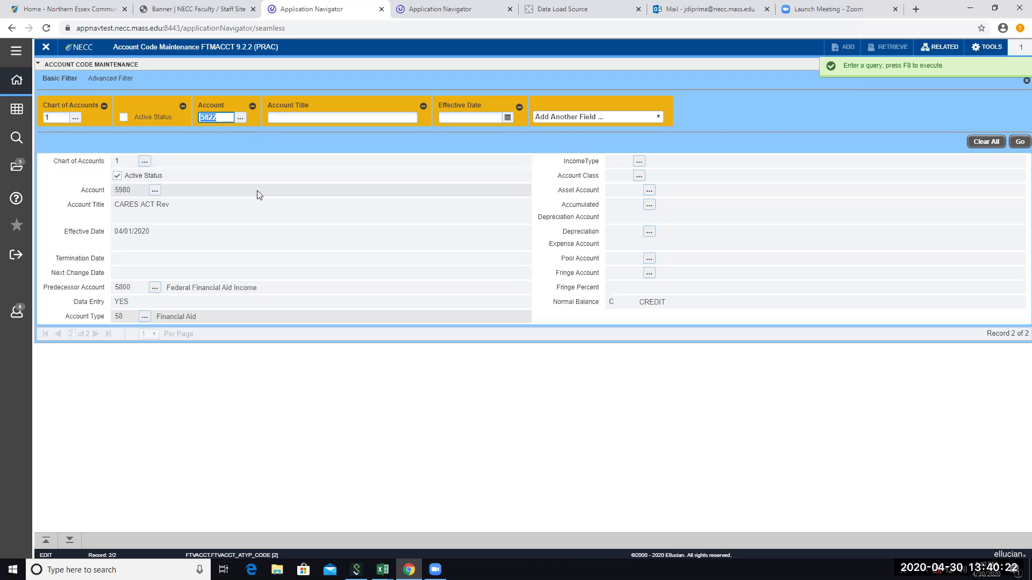
text(70)
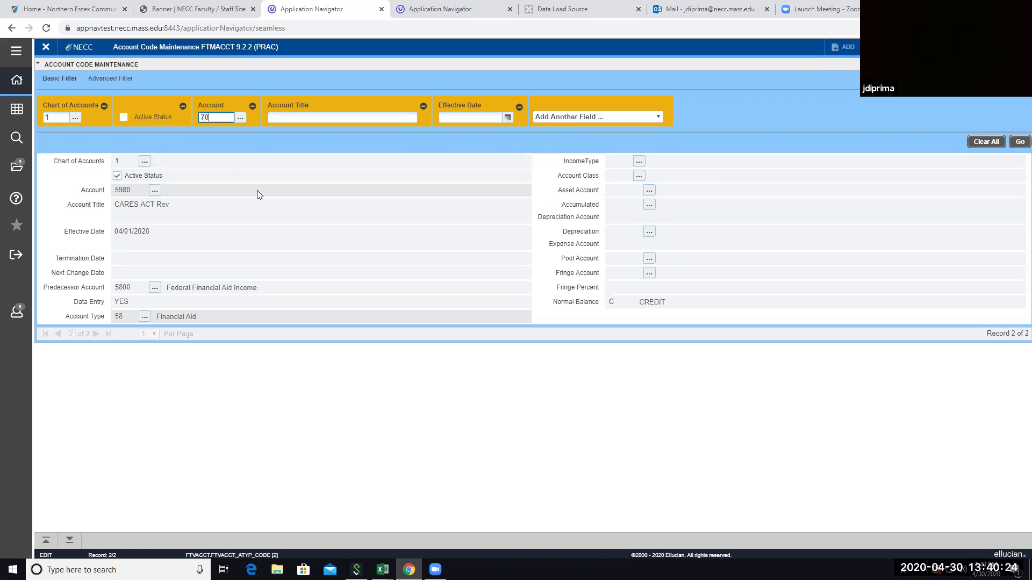
text(00)
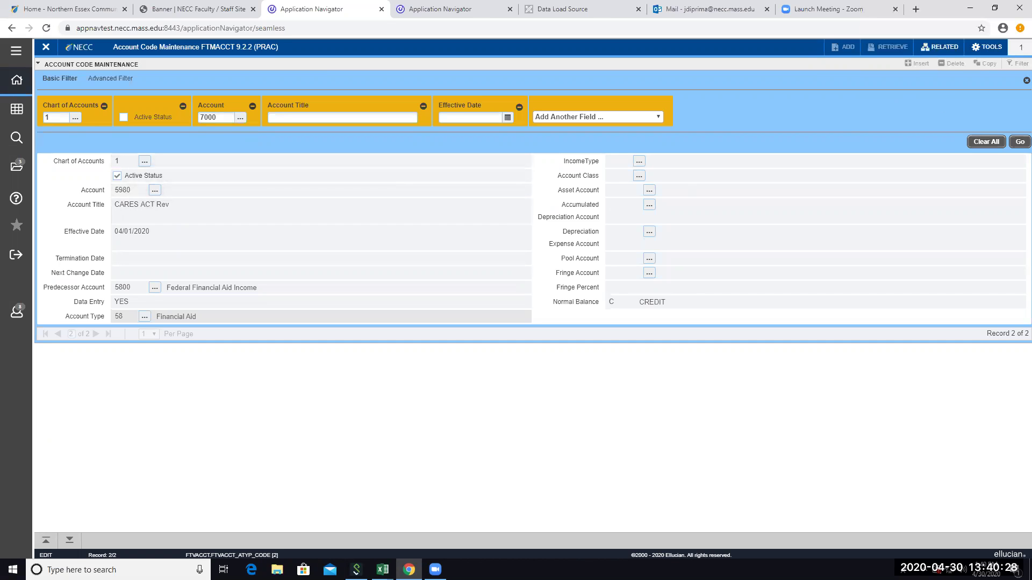
click(1019, 142)
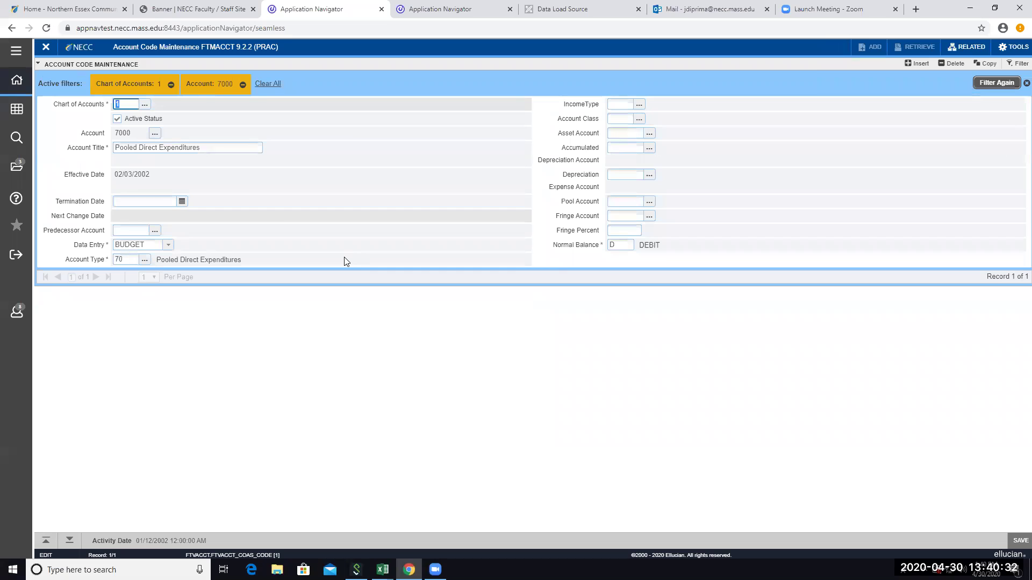
Copy the Pooled Direct Expenditures record and set the copy's account code to 7012.
click(992, 66)
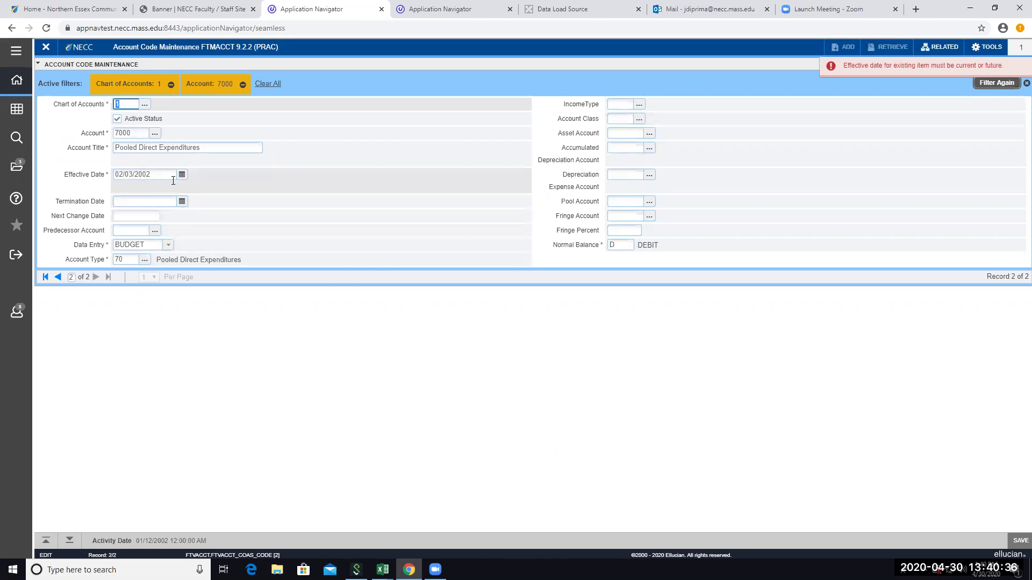
key(Tab)
key(Tab)
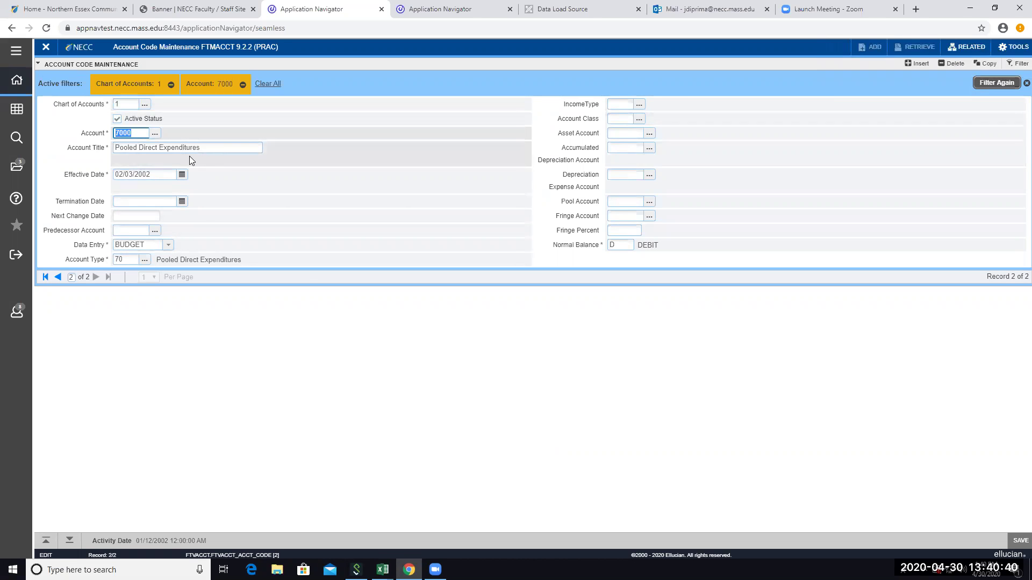
text(7)
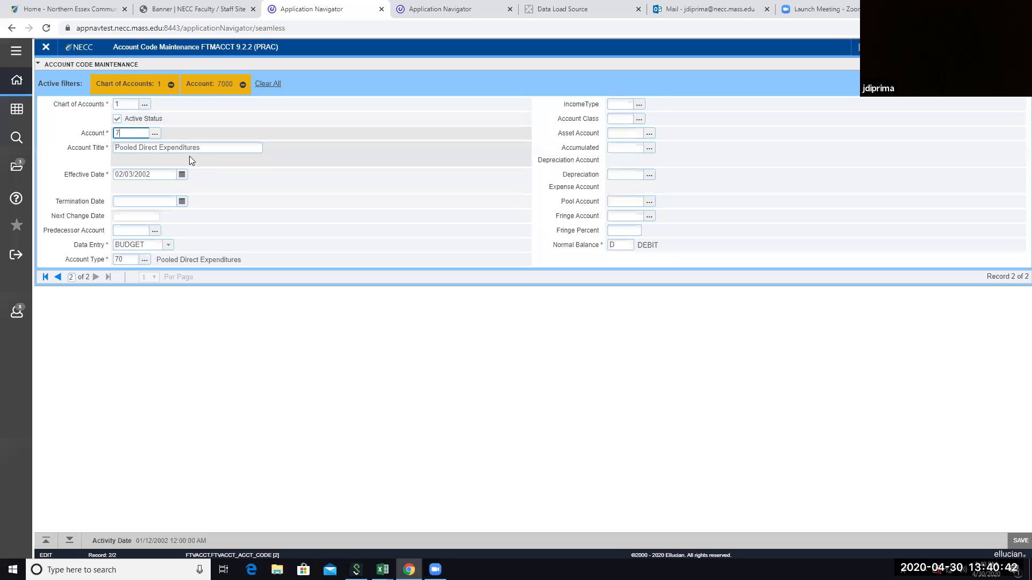
text(012)
key(Tab)
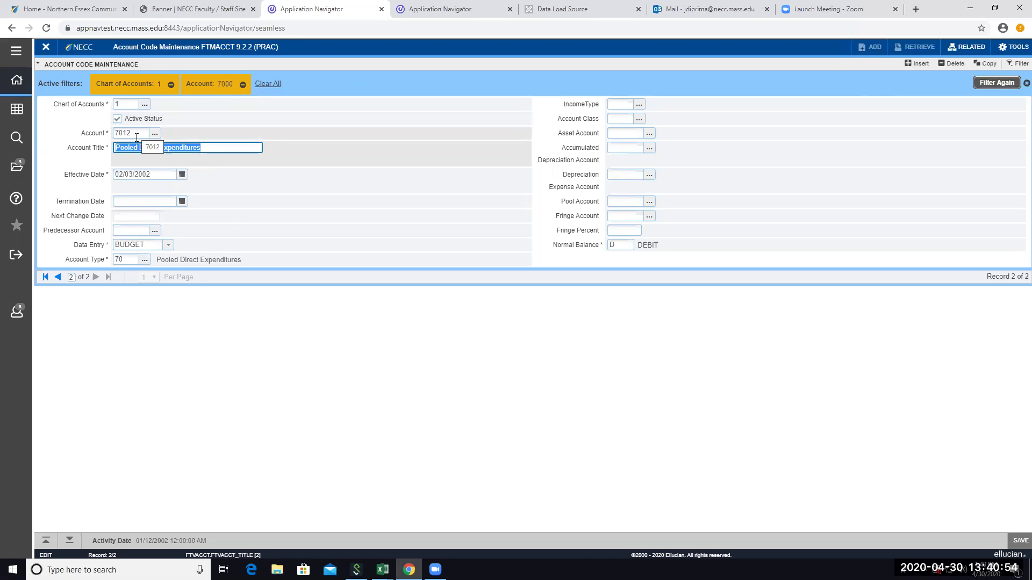
Replace the title of the new 7012 account with CARES ACT.
text(CARSE)
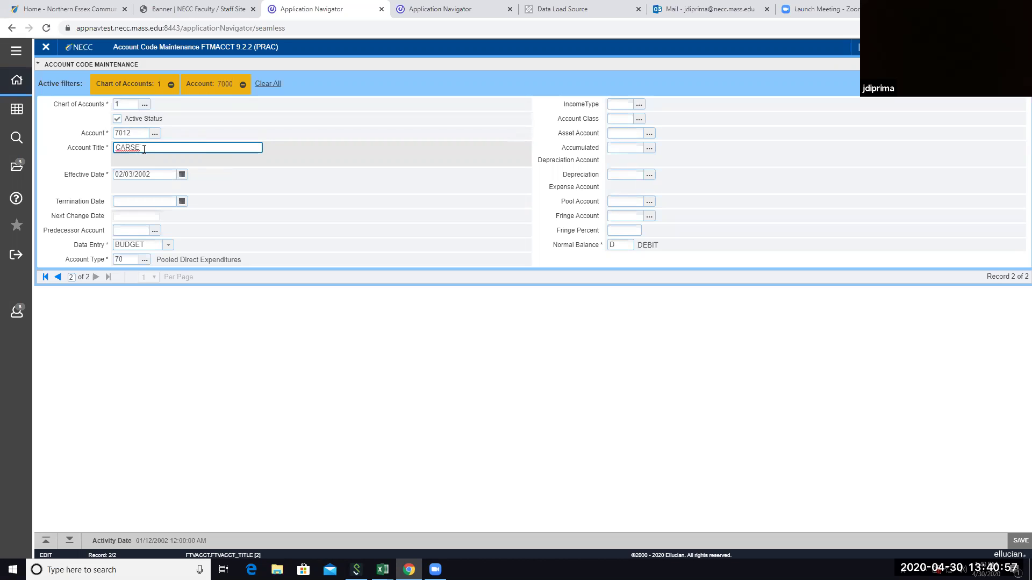
key(BackSpace)
key(BackSpace)
text(ES ACT)
key(Tab)
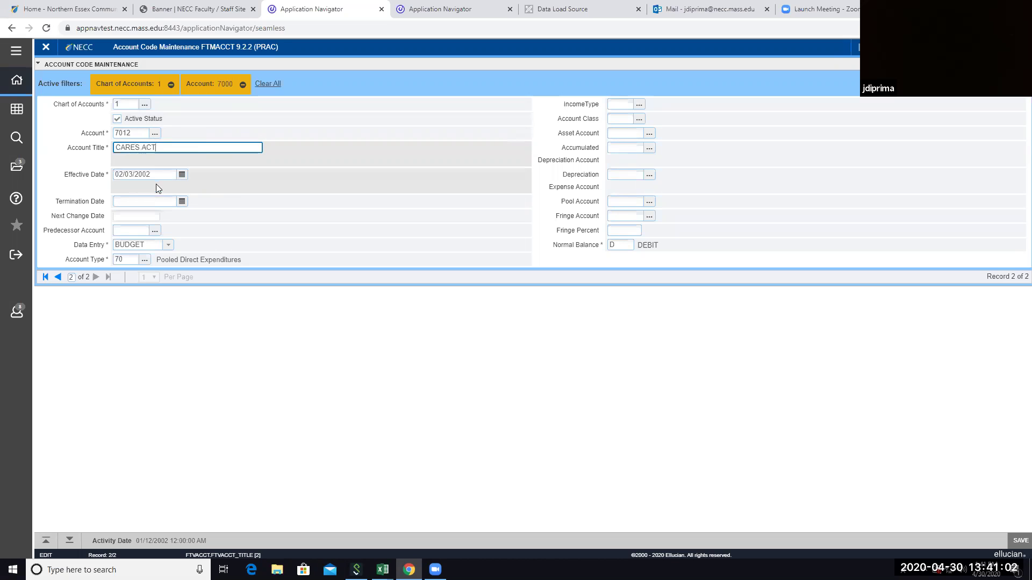
Set the CARES ACT account's effective date to 04/30/2020 and its Data Entry option to YES.
click(183, 175)
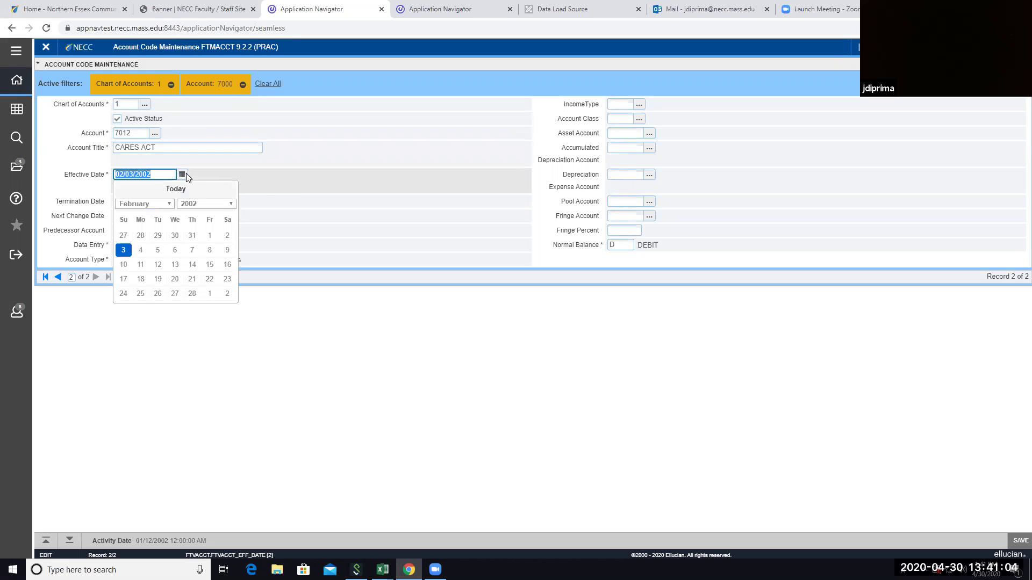
click(263, 173)
drag(150, 178, 108, 178)
text(04/)
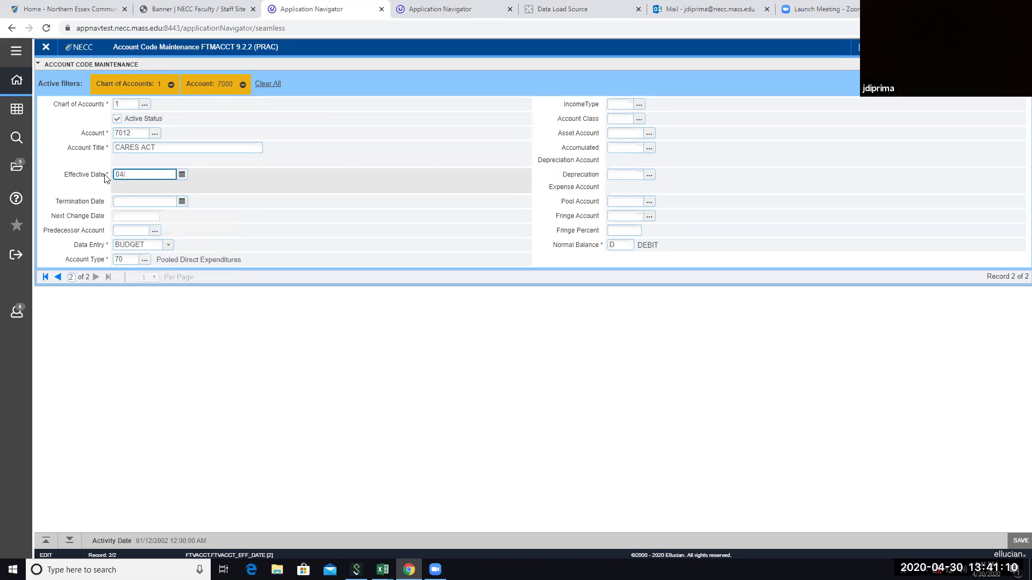
text(30/0)
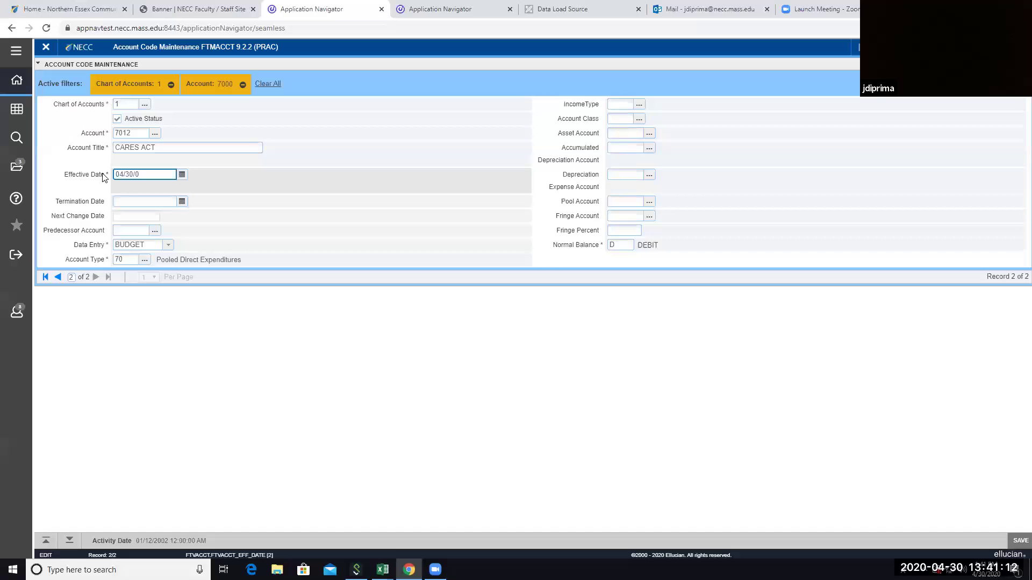
text(2020)
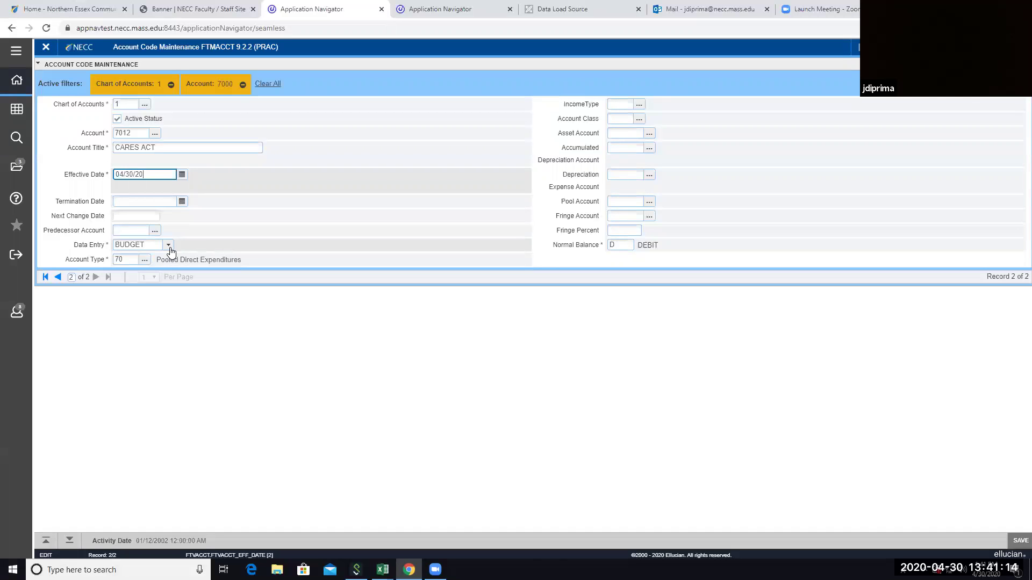
key(Tab)
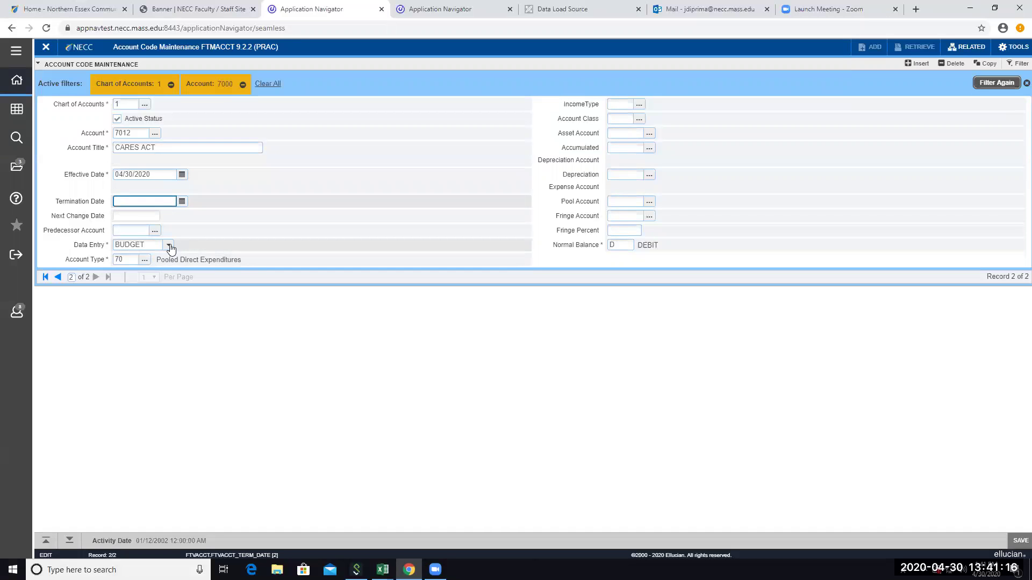
click(168, 245)
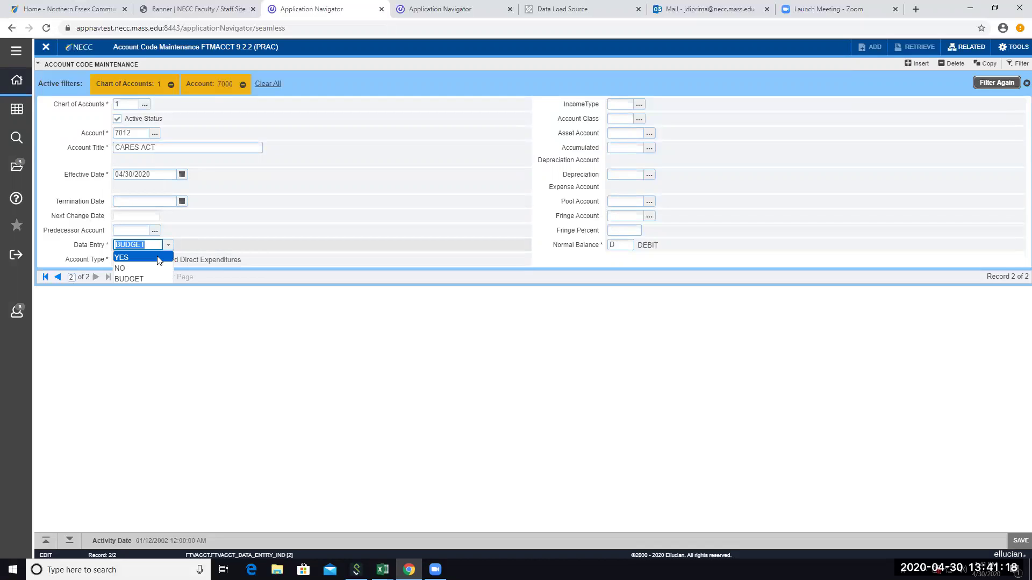
click(156, 257)
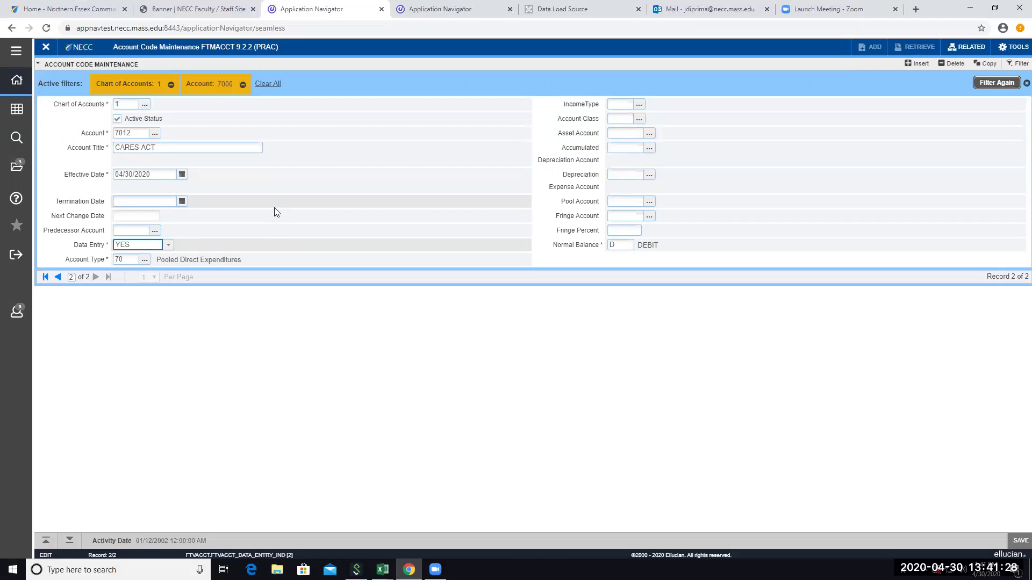
Choose account type 71 from page 2 of the Account Type lookup and save the CARES ACT record.
click(144, 260)
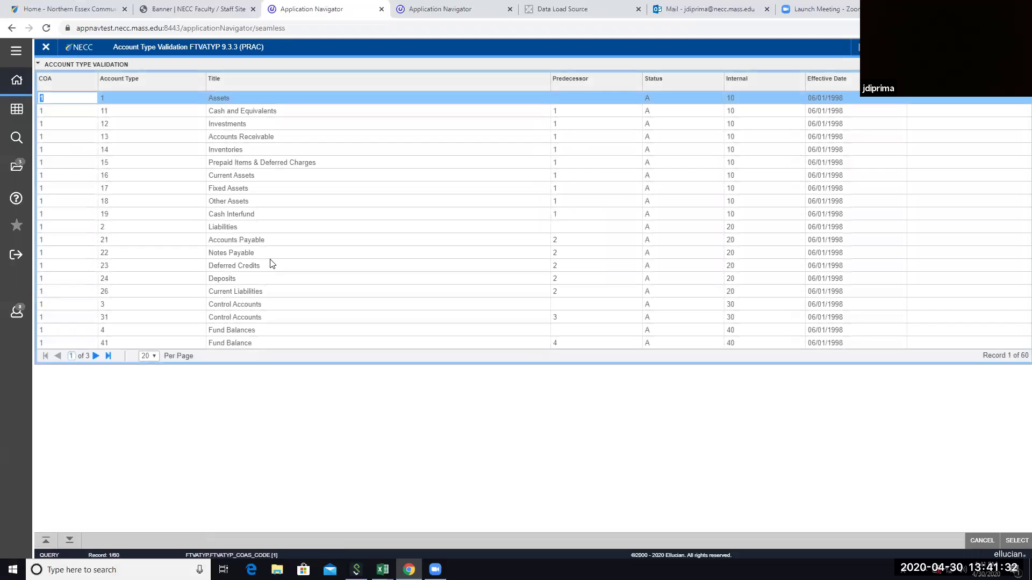
click(95, 357)
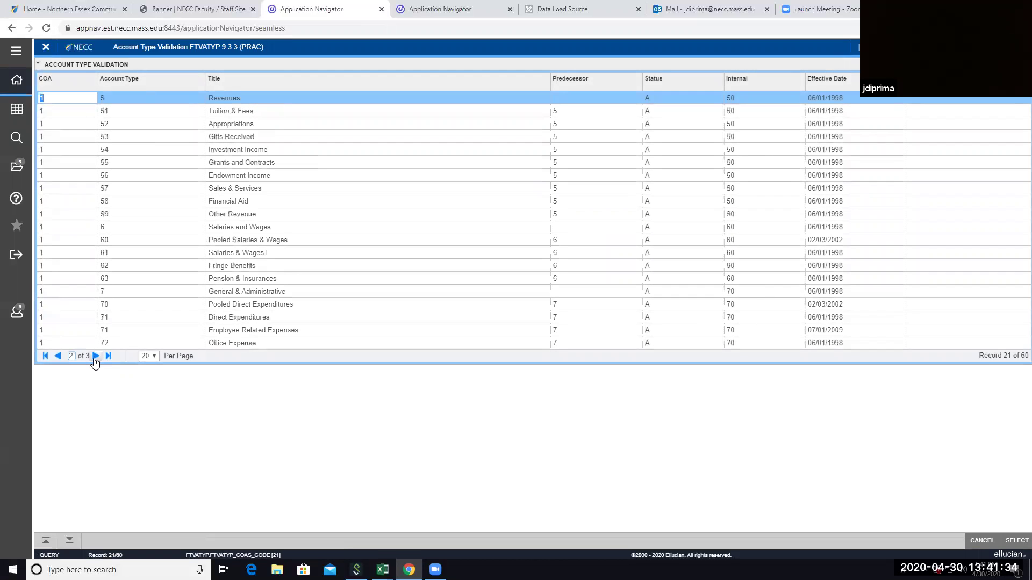
double_click(69, 317)
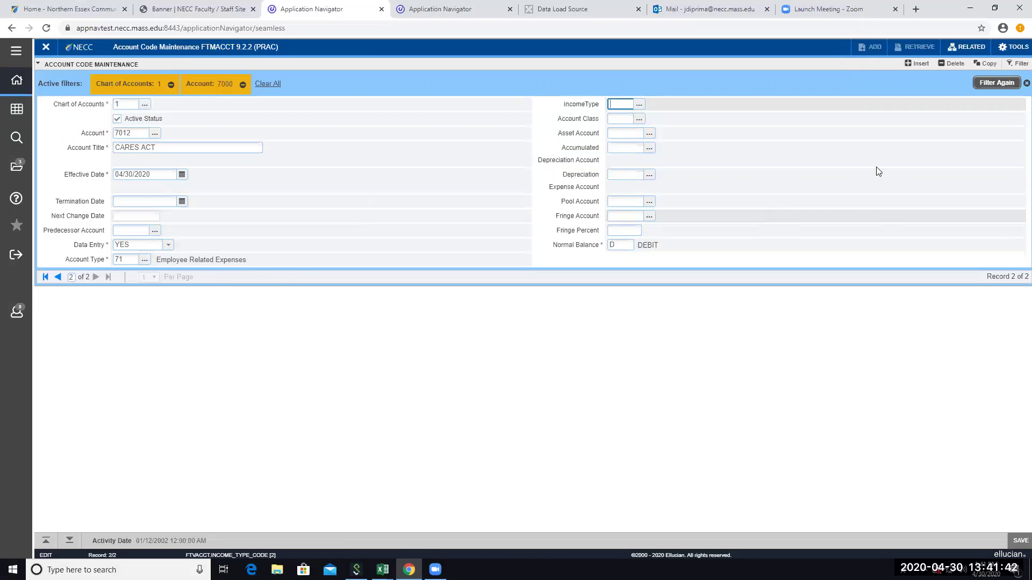
key(F10)
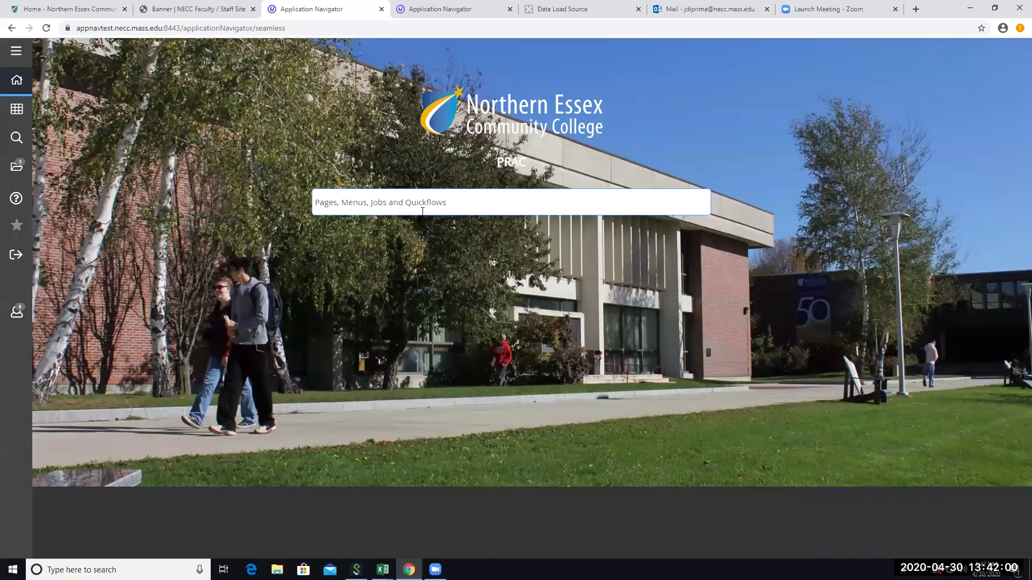
Open the Account Hierarchy Report (FGRACTH) process and proceed to its submission parameters.
text(fgr)
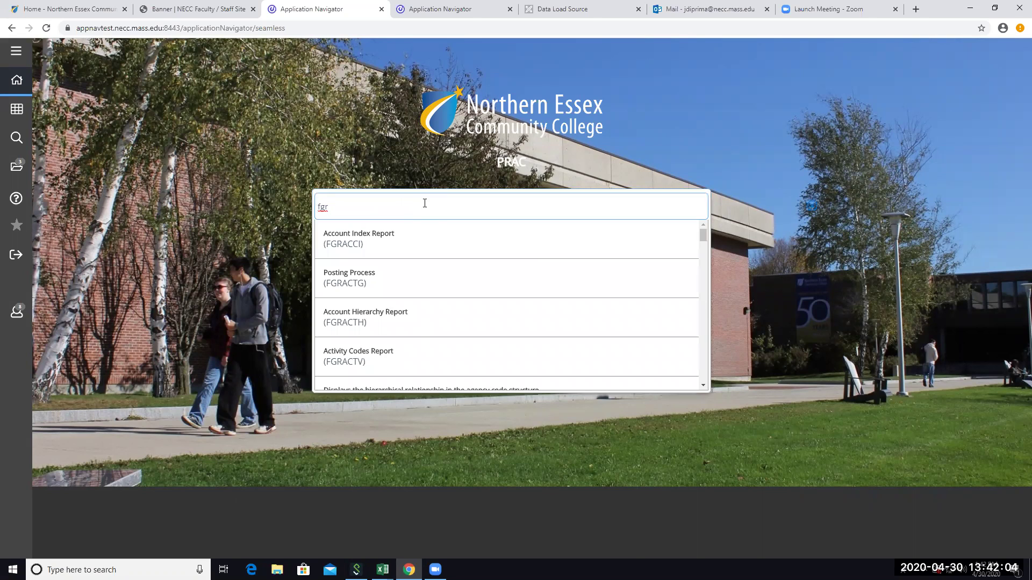
text(a)
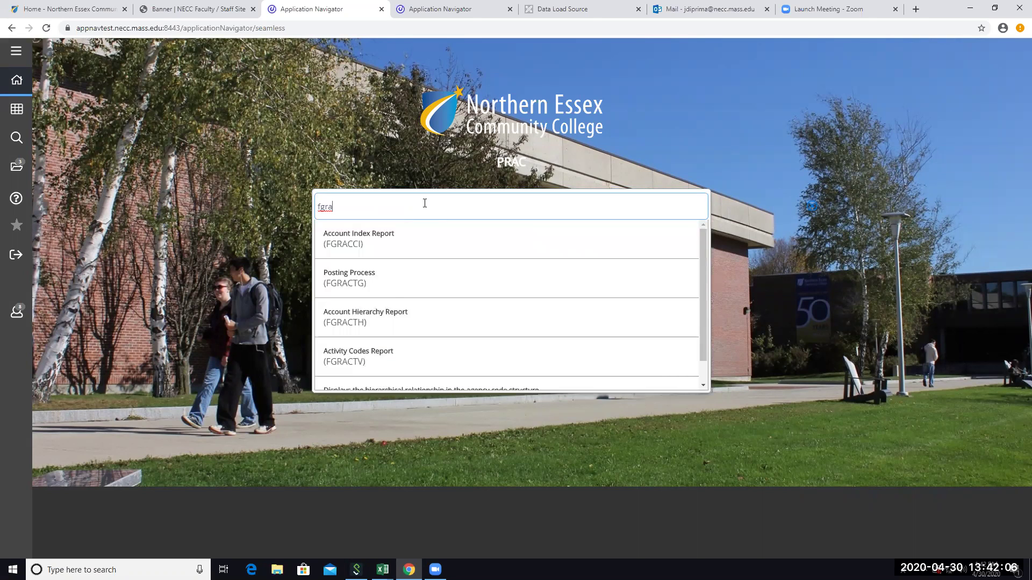
click(383, 311)
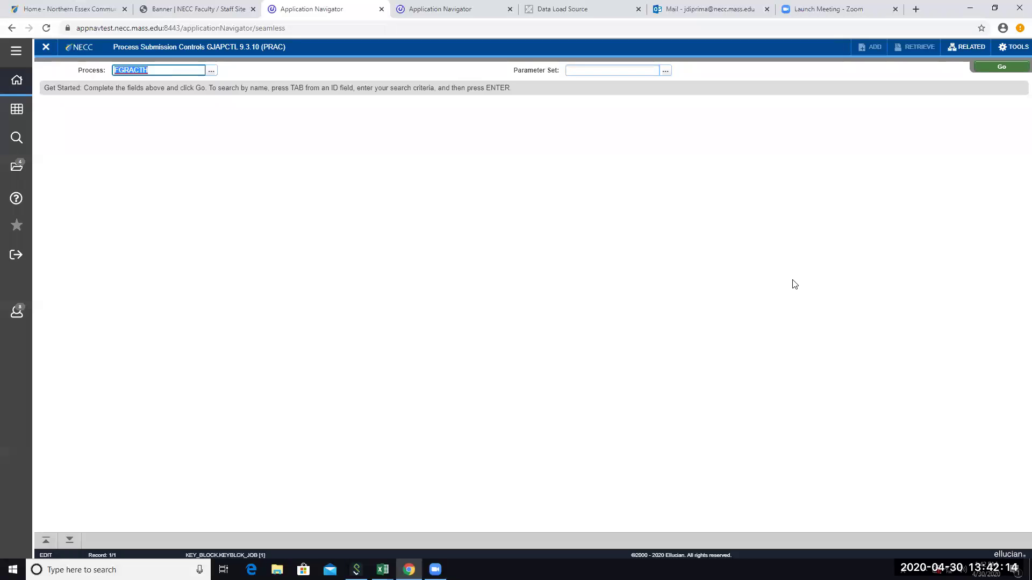
click(75, 538)
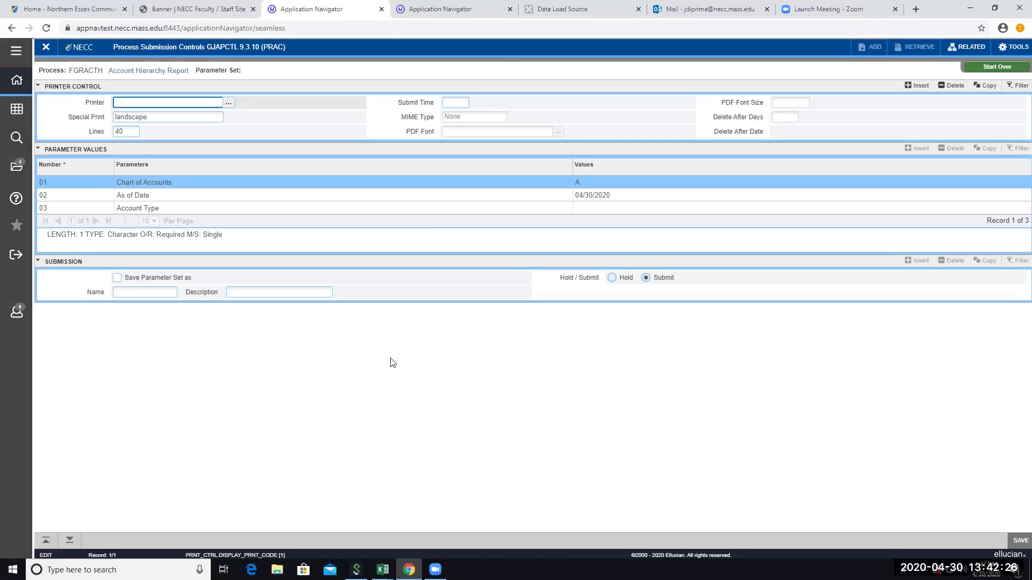
Set the report's printer to DATABASE and Chart of Accounts to 1, and submit the job.
text(ATABASE)
click(579, 182)
text(T)
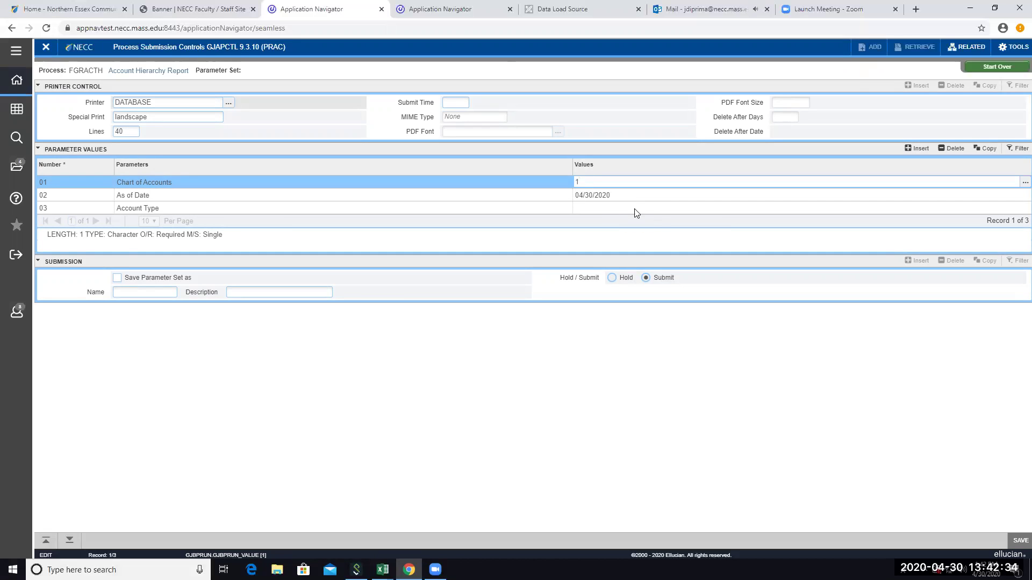
click(475, 287)
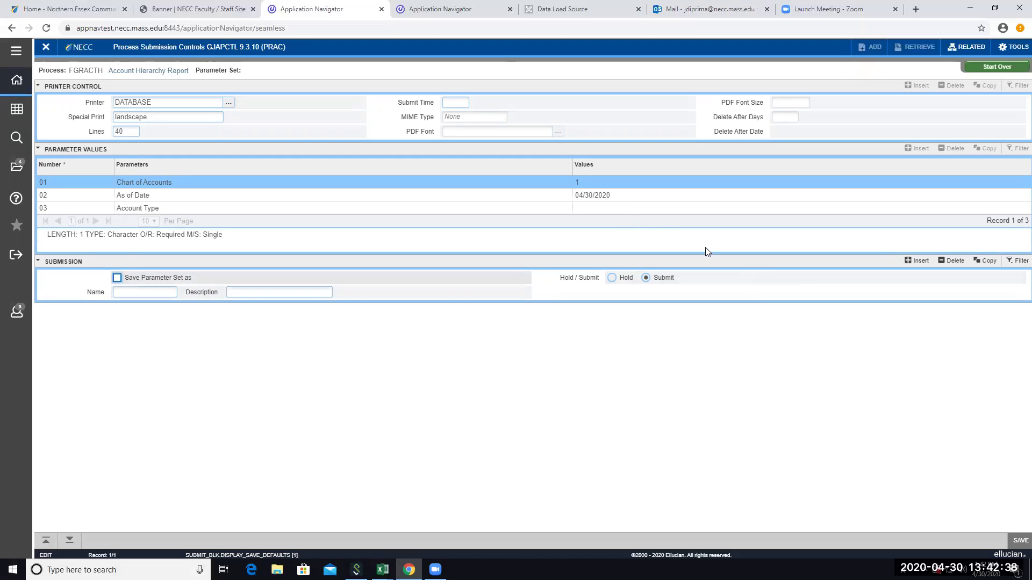
key(Tab)
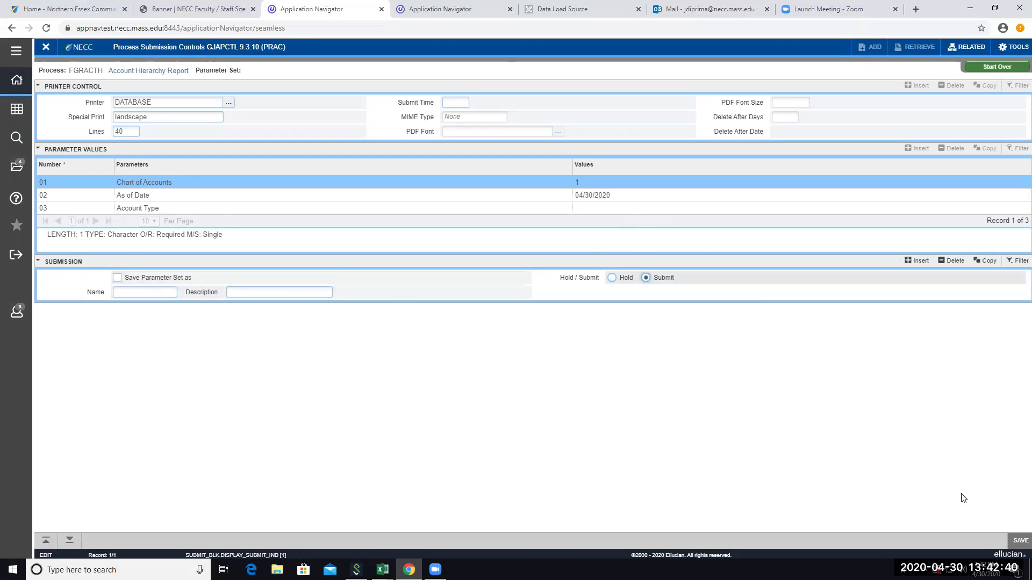
click(1020, 540)
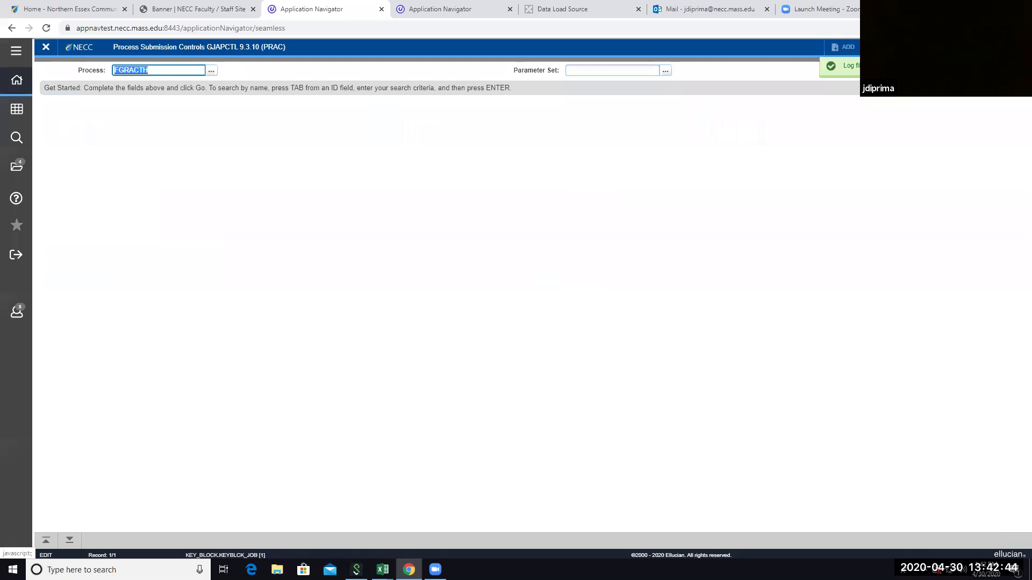
Review the submitted job's output, choosing the .lis file, and show it as a document for saving and printing.
click(987, 47)
click(919, 88)
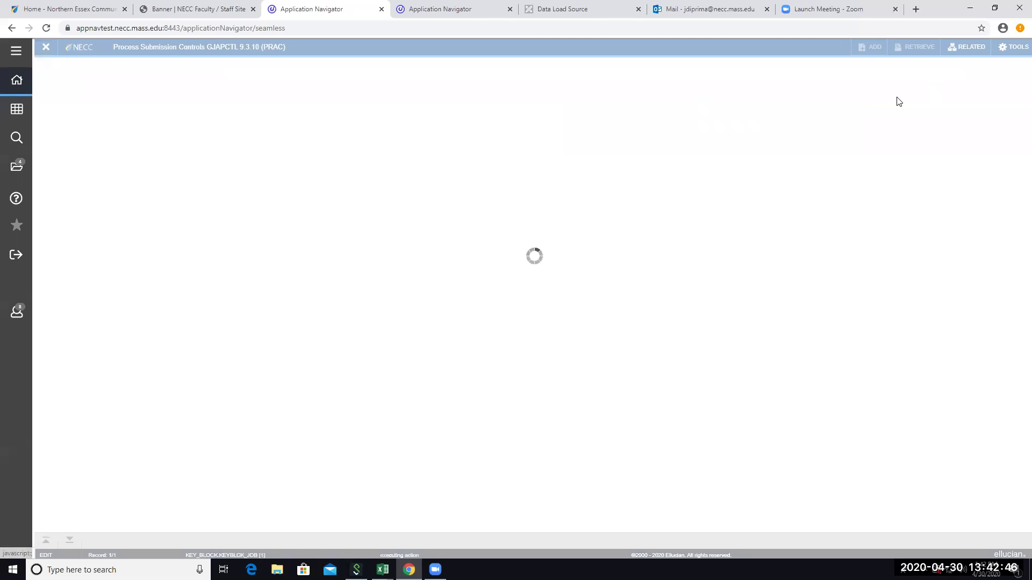
click(211, 86)
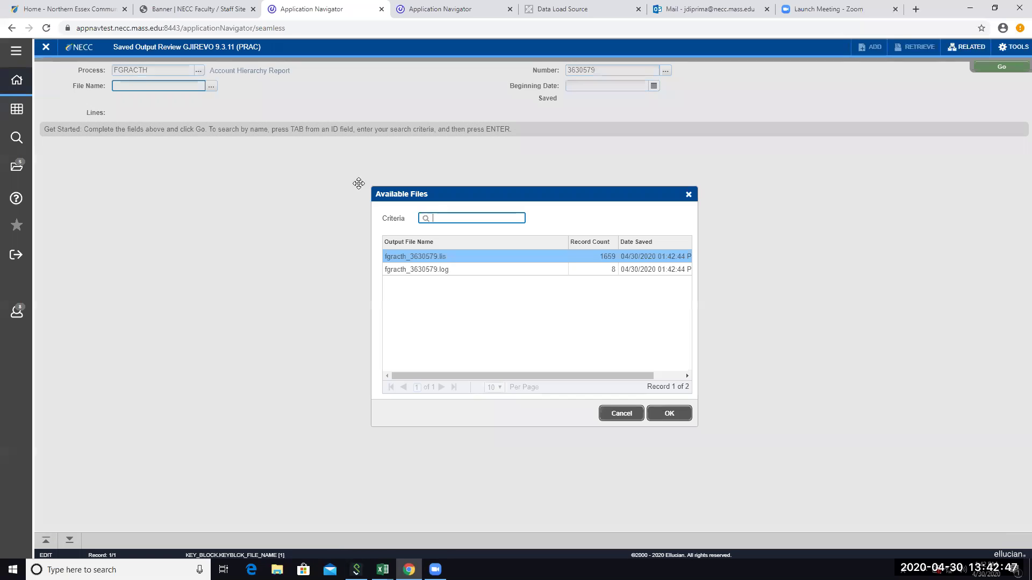
double_click(441, 257)
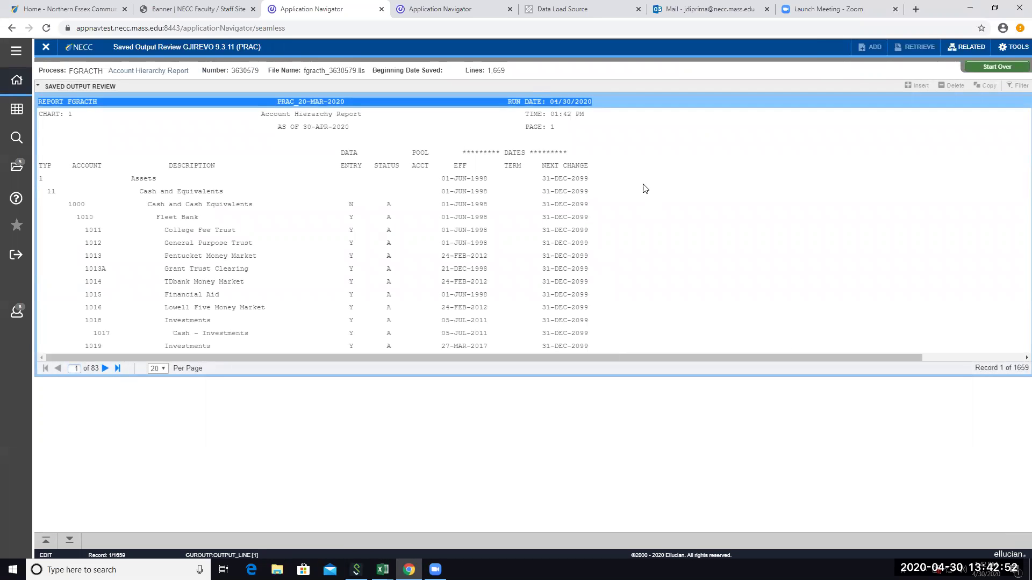
click(1014, 47)
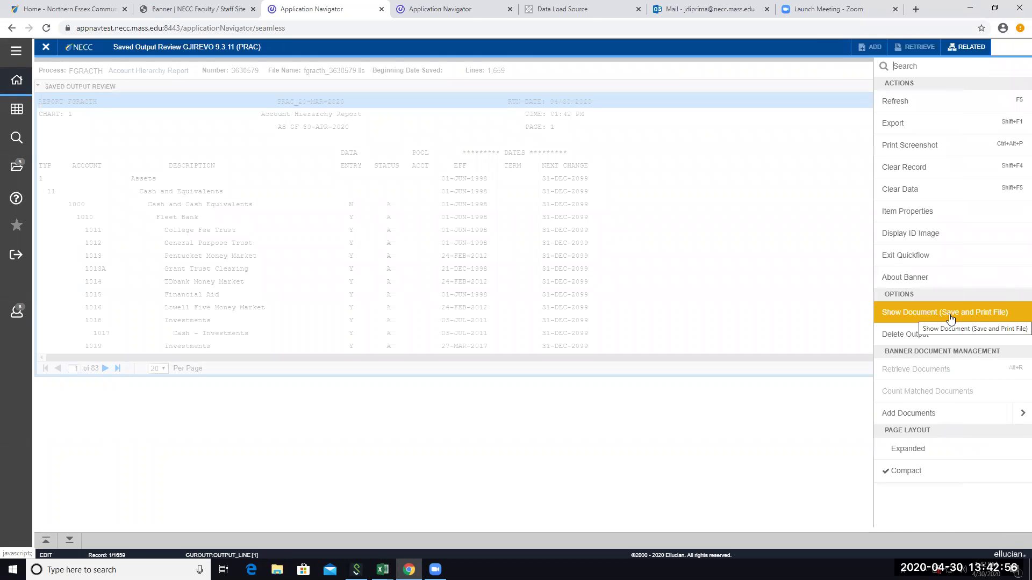
click(950, 317)
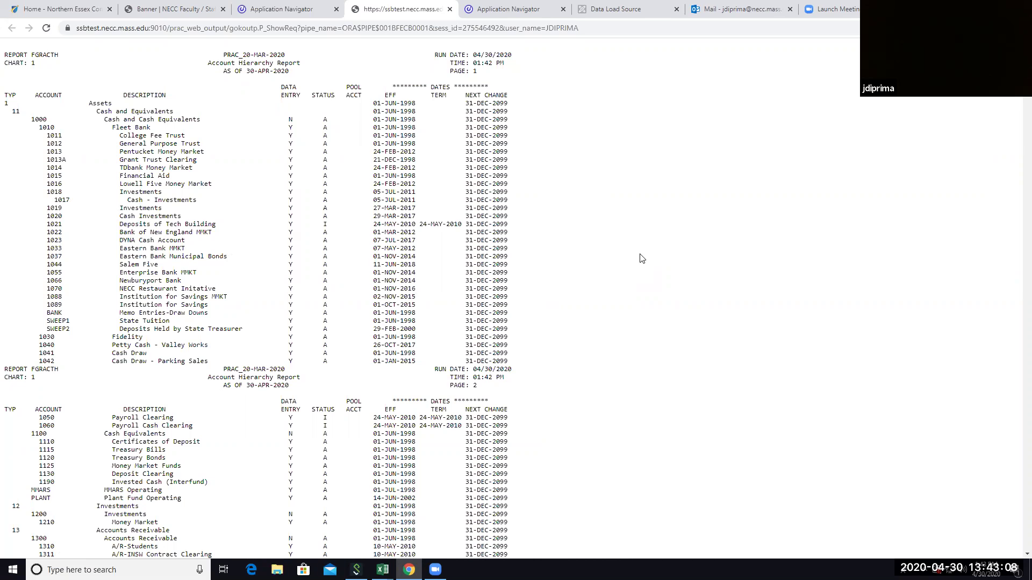
Copy the entire Account Hierarchy Report text and paste it into a new Notepad document.
key(ctrl+a)
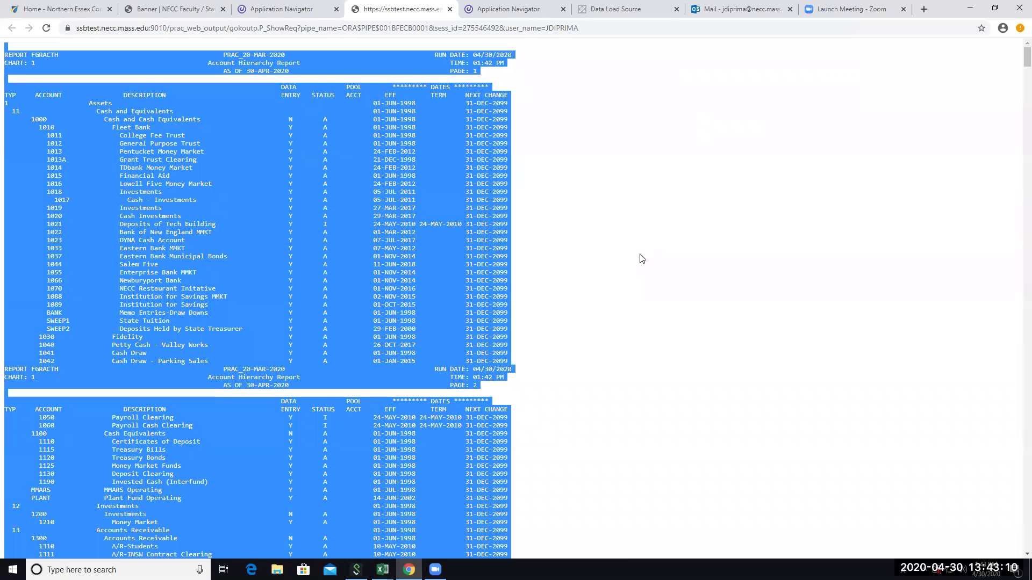
right_click(408, 221)
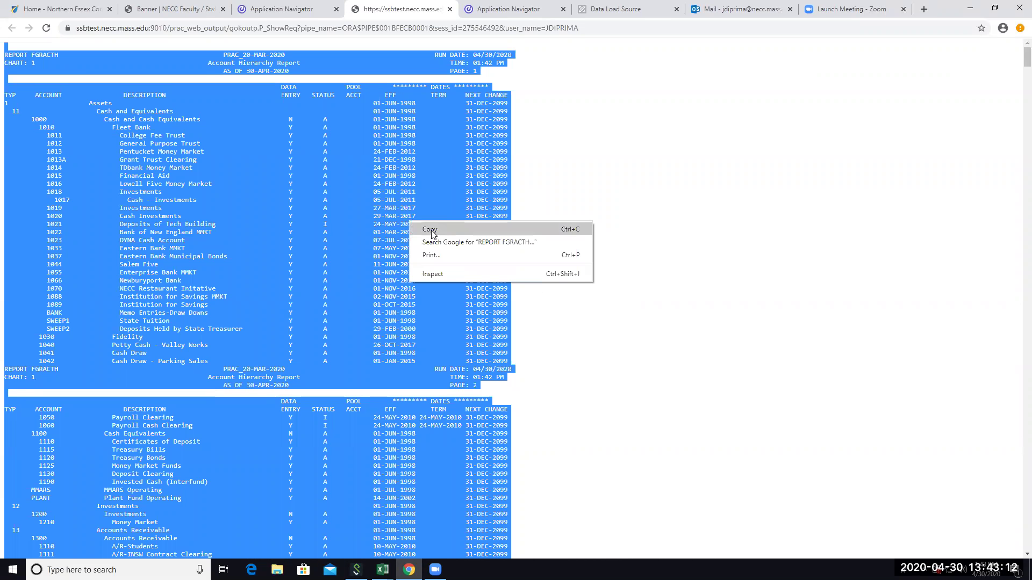
click(433, 229)
key(super+period)
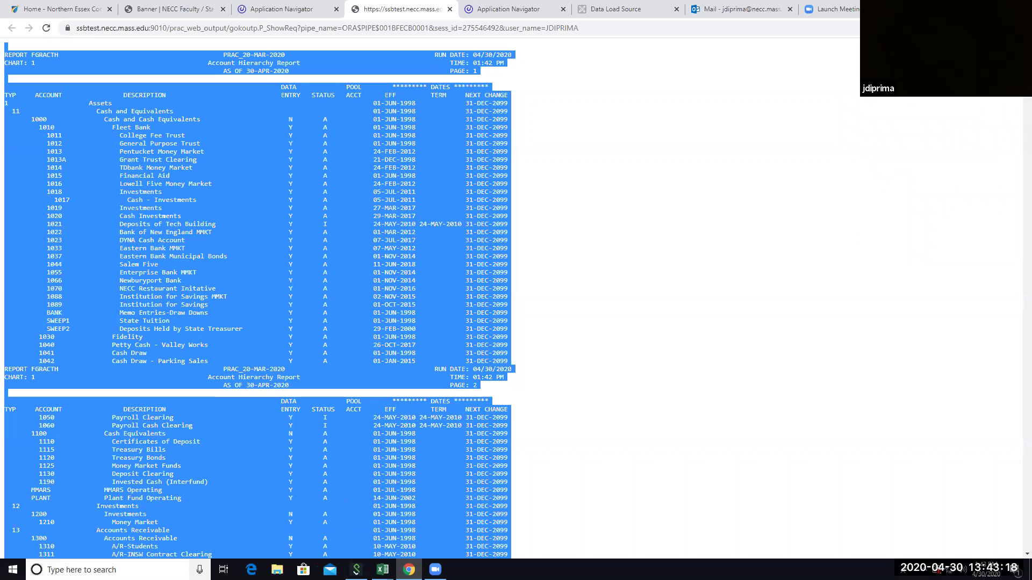
key(super+s)
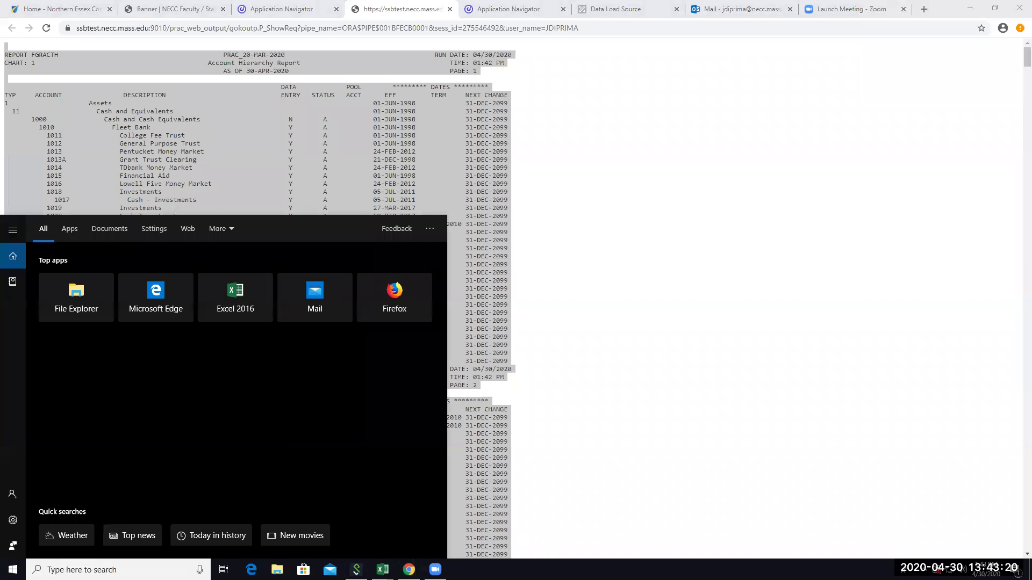
text(not)
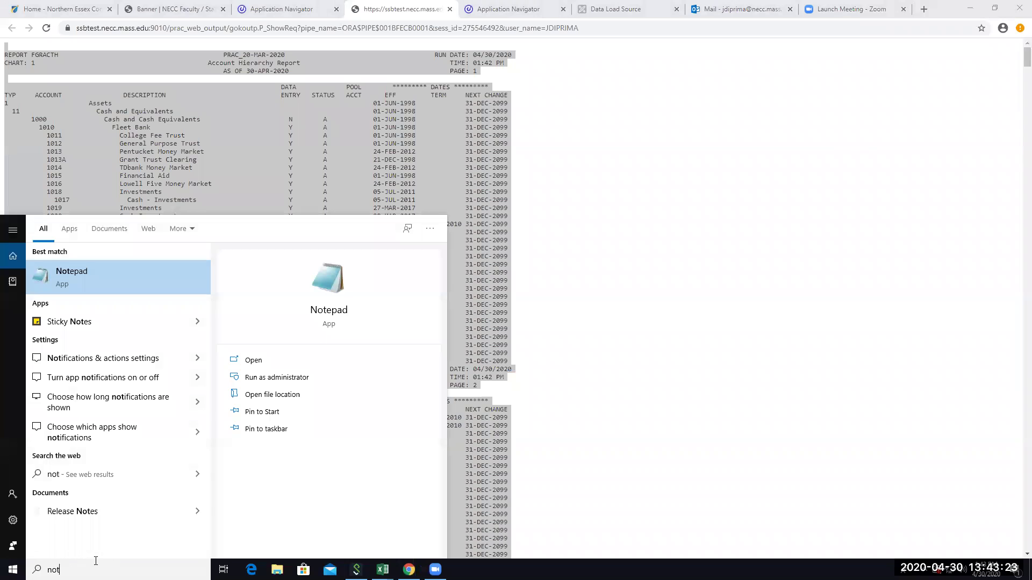
click(152, 278)
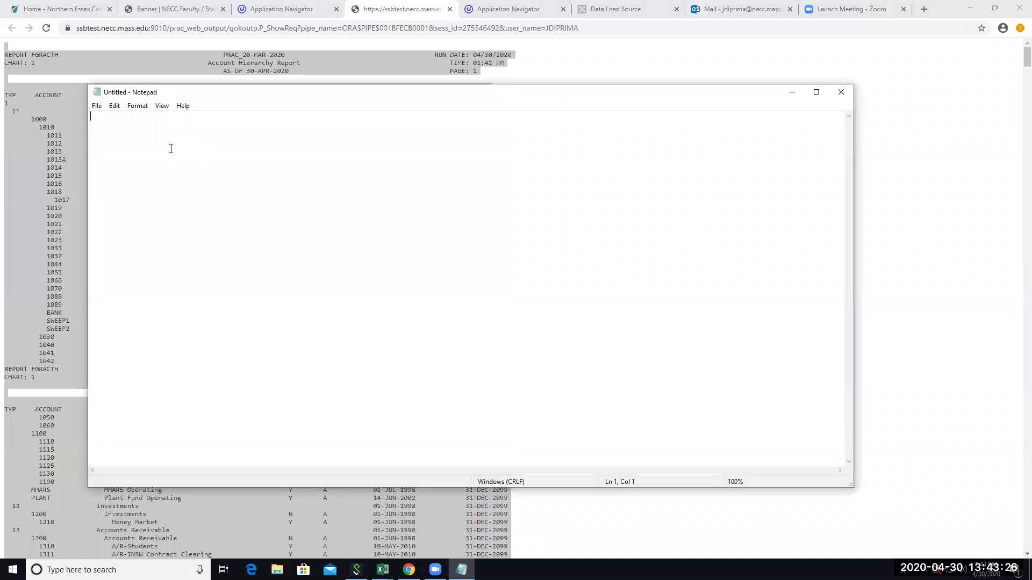
click(114, 106)
click(132, 158)
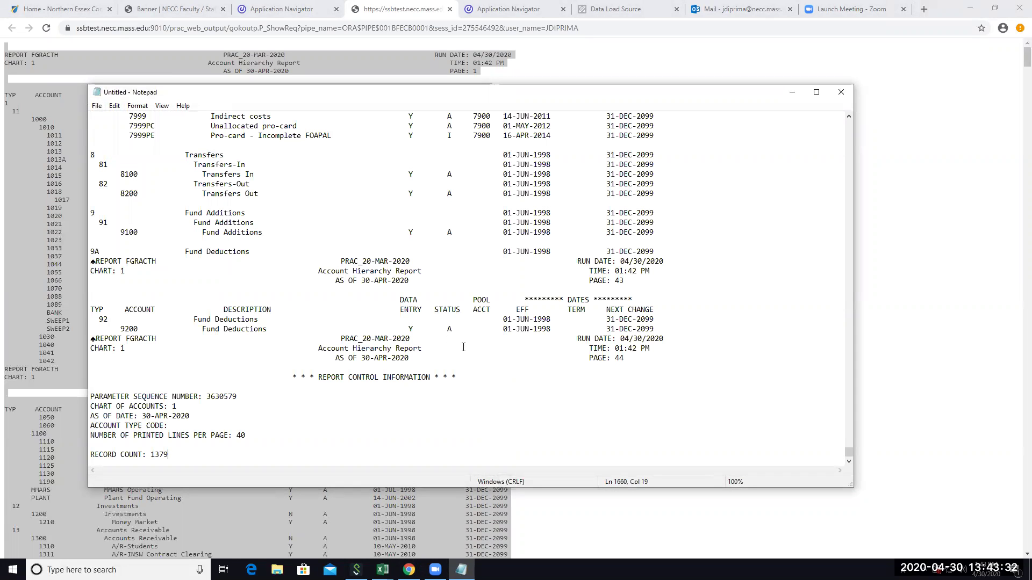
Save the pasted report to the Desktop as a text document named Account Hiearchy.
scroll(471, 347, up, 13)
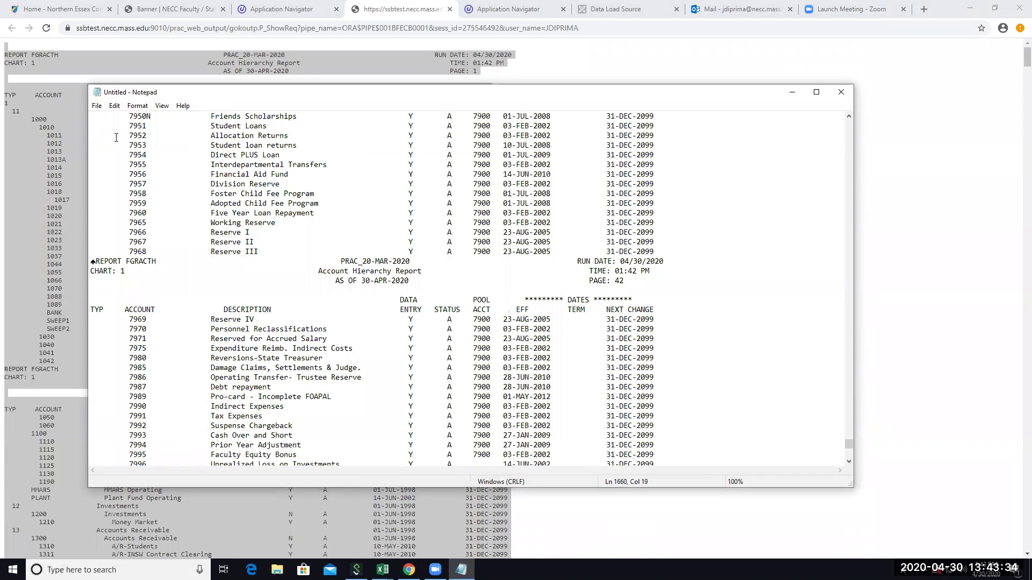
click(98, 106)
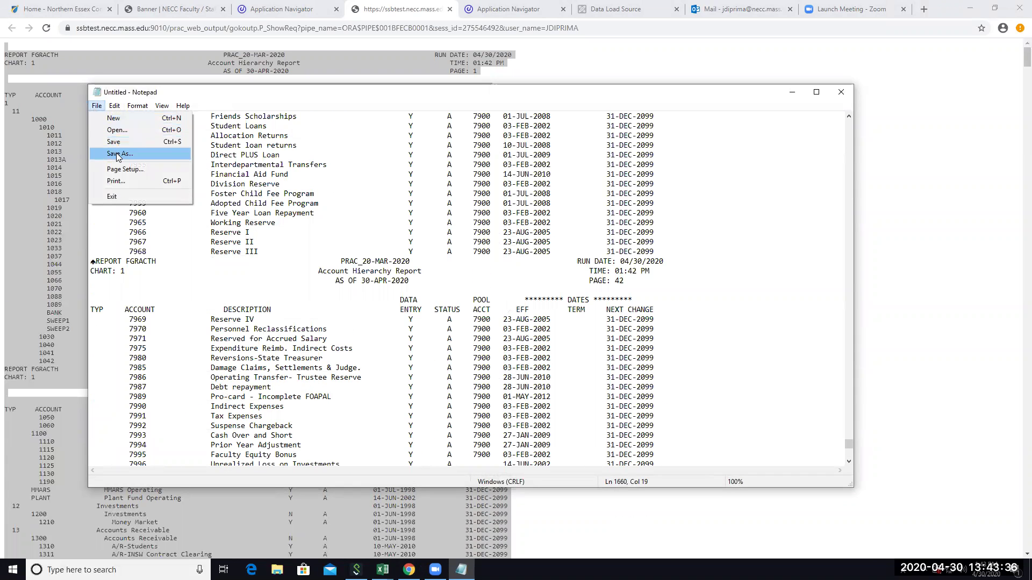
click(116, 155)
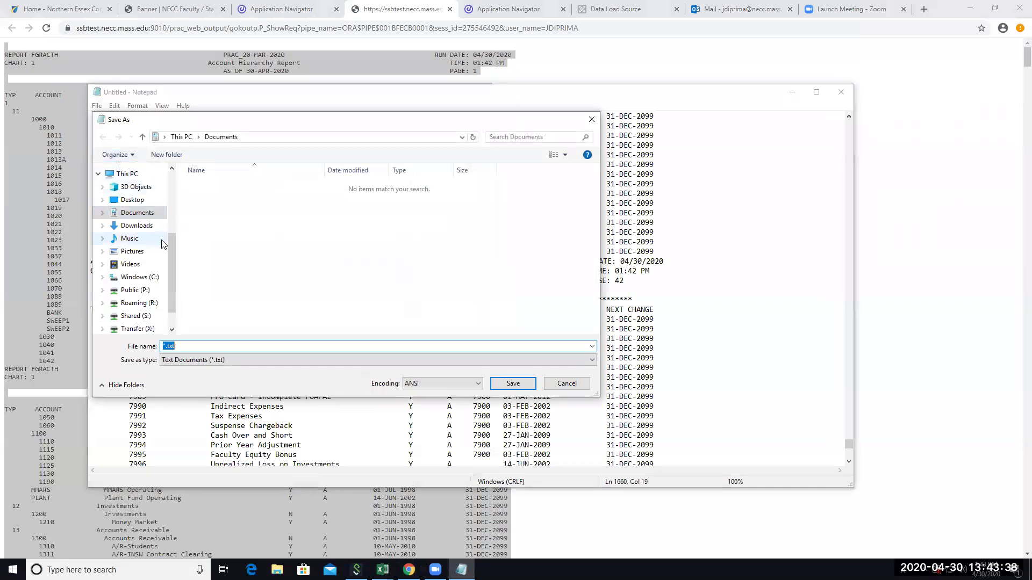
drag(170, 260, 176, 234)
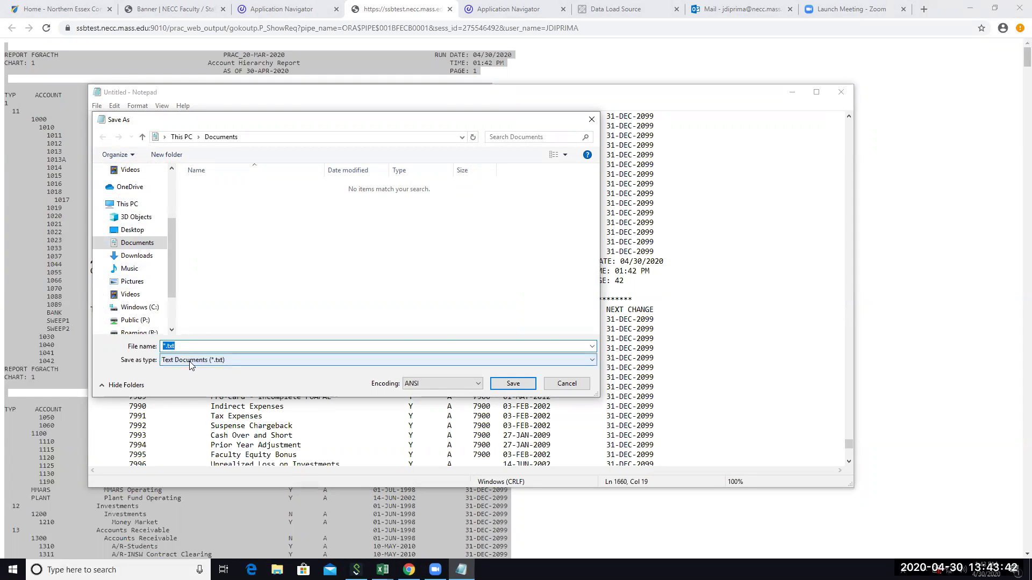
text(Accoutn)
key(BackSpace)
text(chy)
click(143, 233)
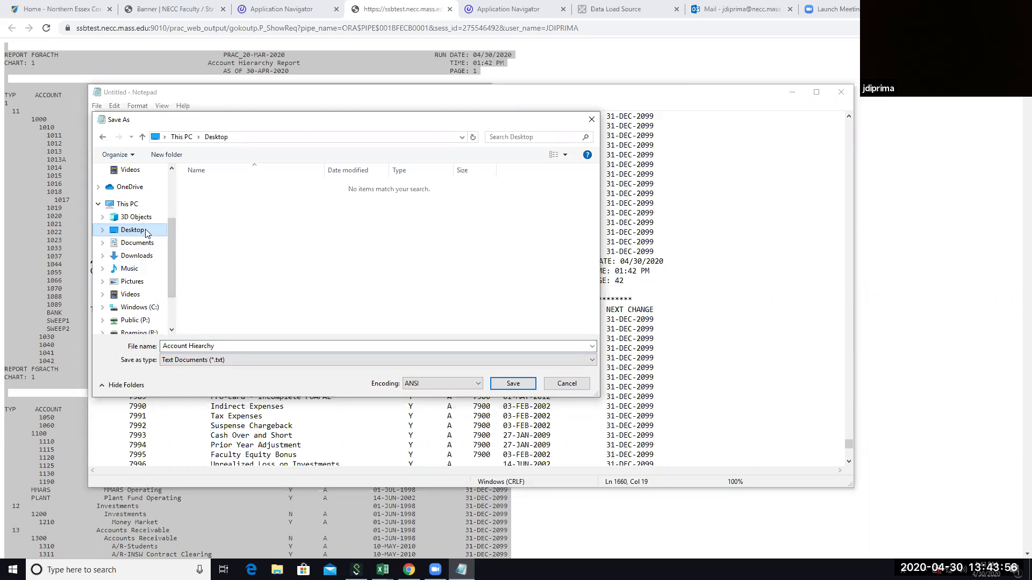
click(511, 384)
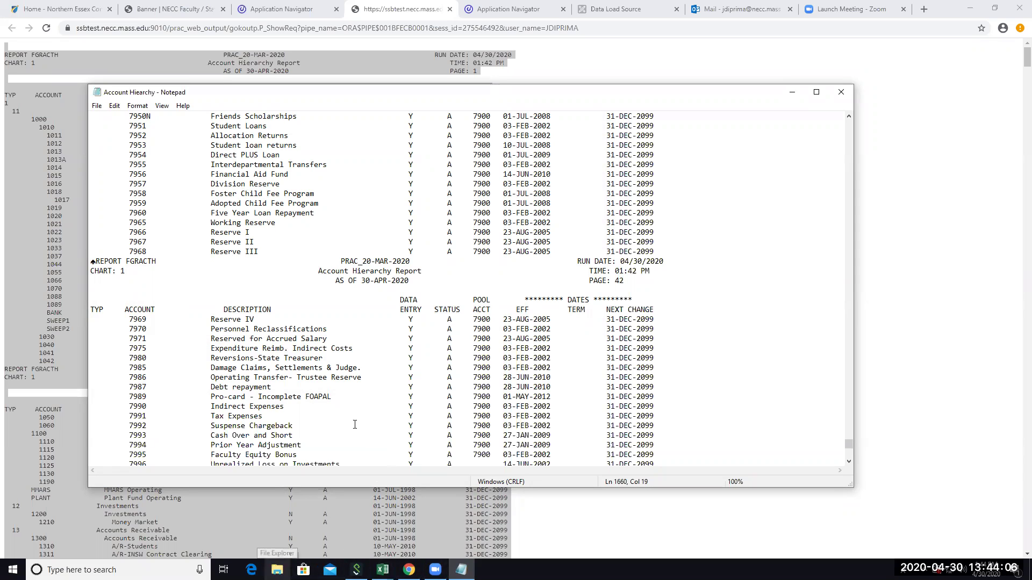
Examine the 7600 to 7900 account groups and the closing transfer and fund sections of the saved Account Hierarchy Report.
scroll(642, 260, down, 6)
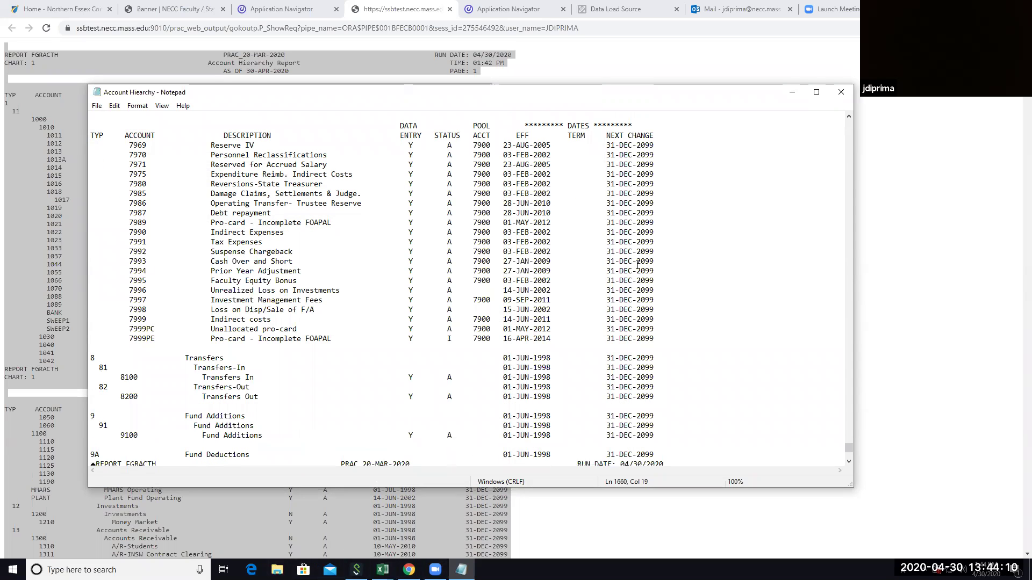
scroll(637, 265, up, 20)
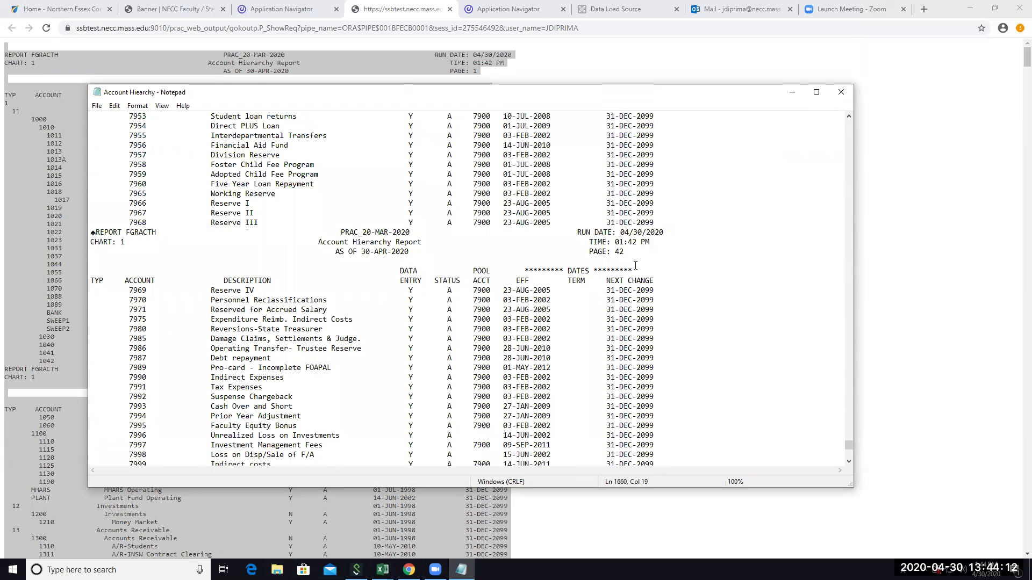
scroll(634, 266, up, 15)
scroll(634, 265, up, 12)
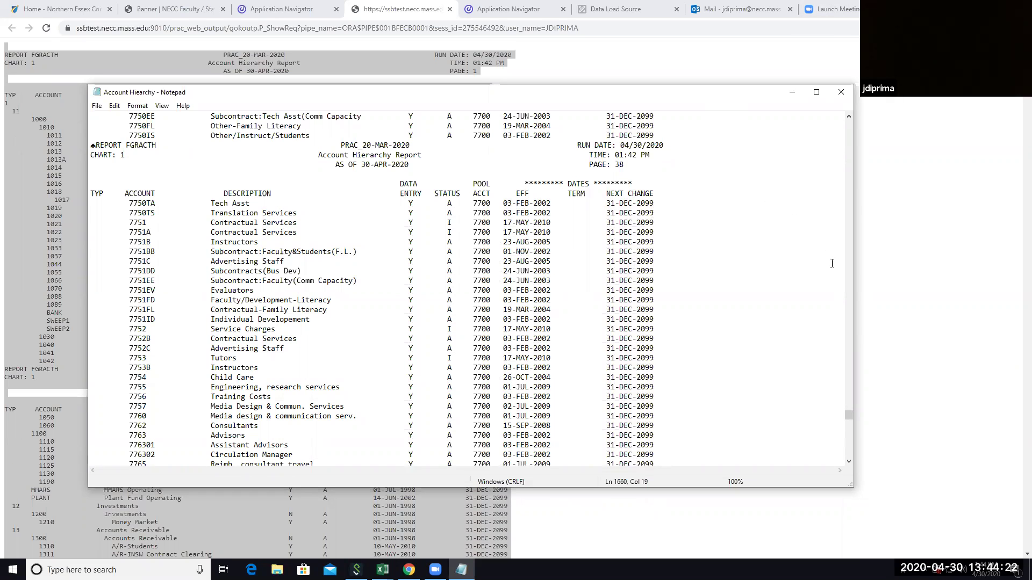
scroll(830, 255, up, 5)
scroll(830, 265, up, 7)
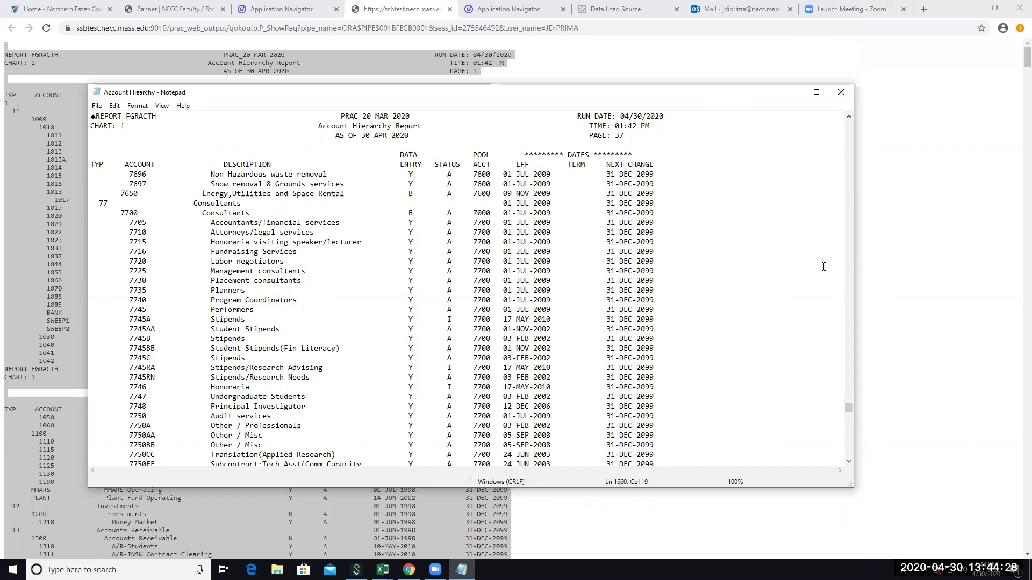
scroll(822, 267, down, 1)
scroll(822, 267, up, 9)
scroll(822, 267, up, 5)
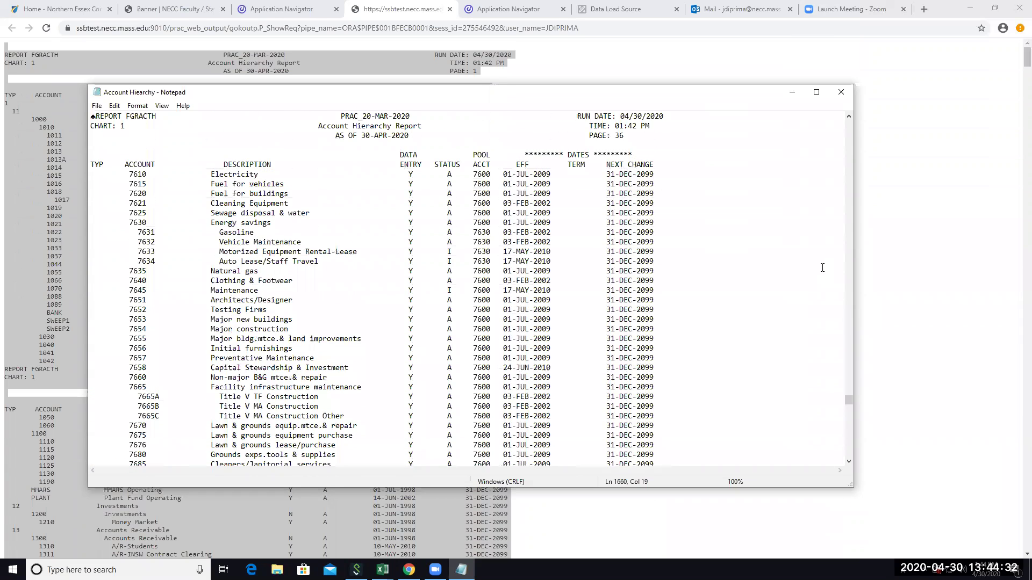
scroll(823, 267, up, 2)
scroll(822, 267, down, 10)
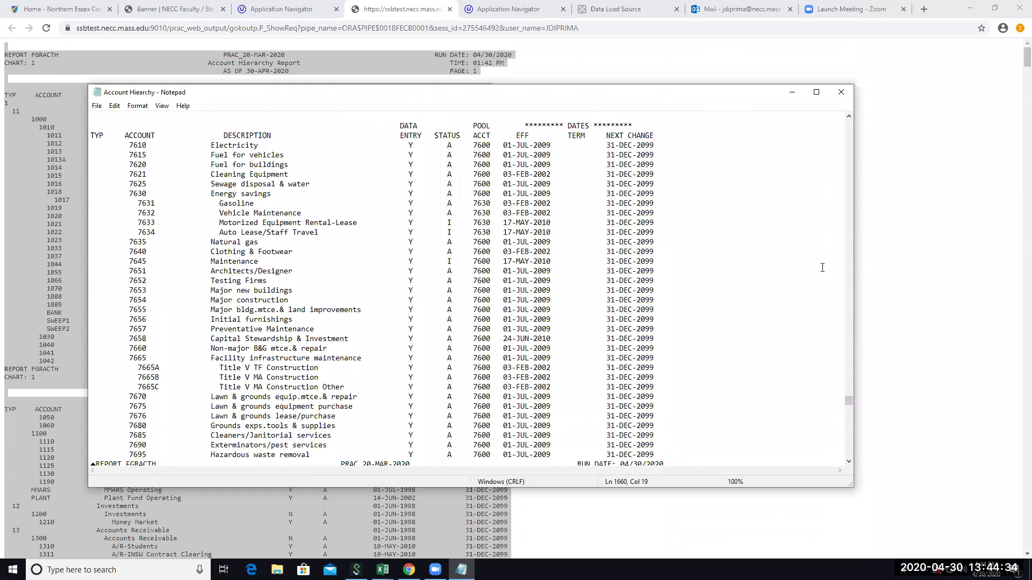
scroll(821, 269, down, 9)
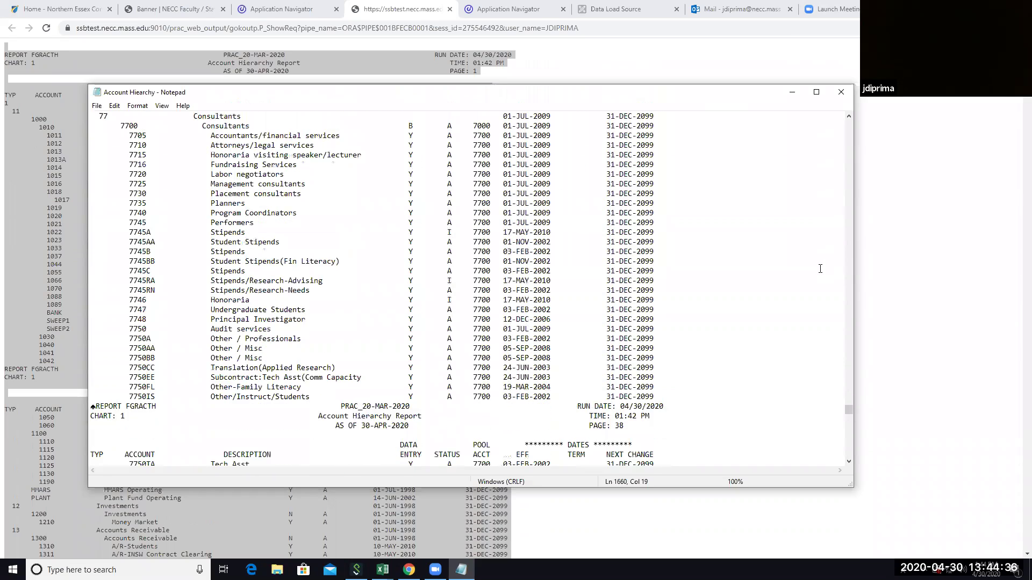
scroll(820, 269, down, 3)
scroll(820, 269, up, 2)
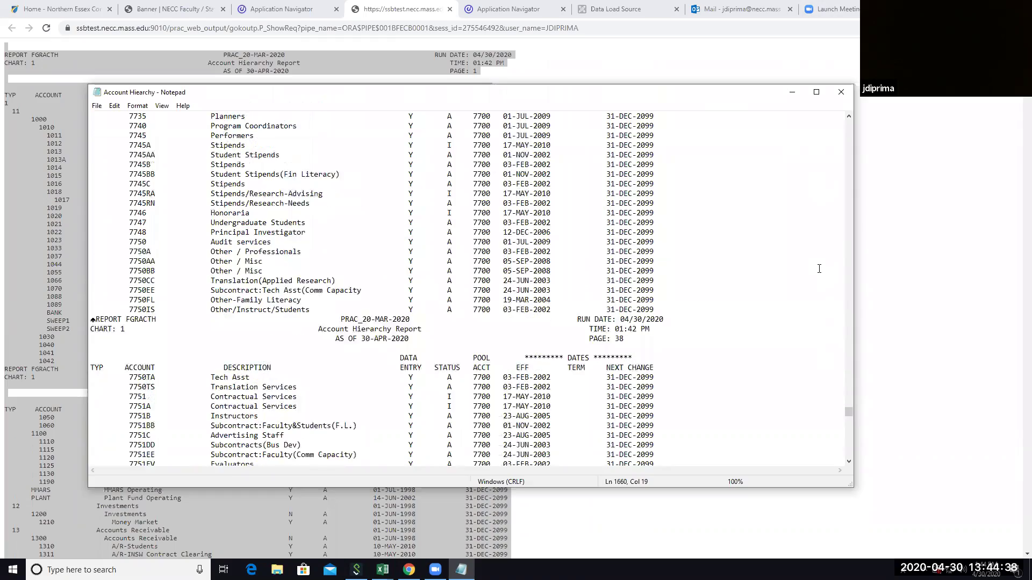
Locate the CARES ACT account 7012 under General & Administrative and highlight account code 7100 just below it.
scroll(819, 269, up, 20)
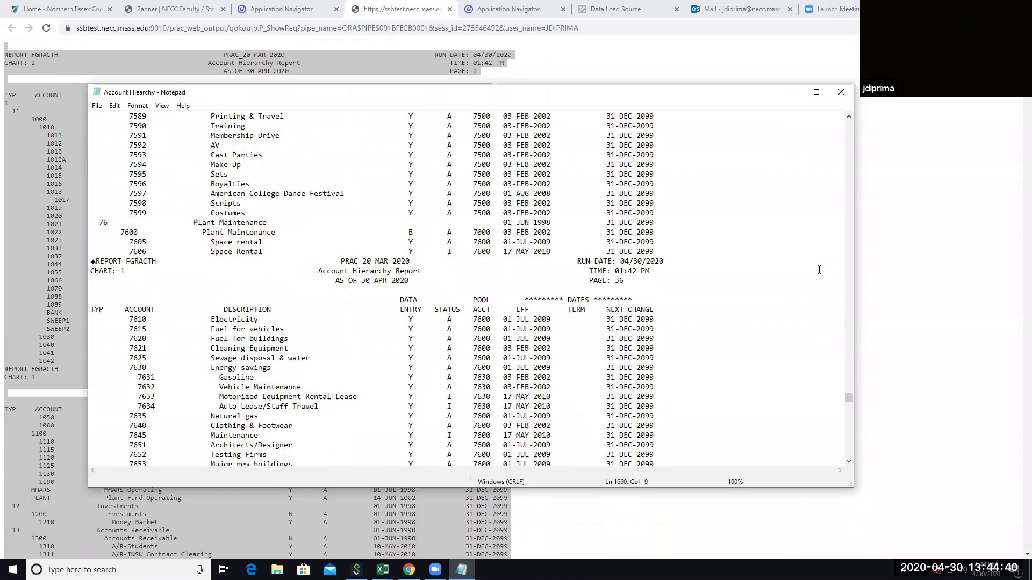
scroll(817, 268, up, 20)
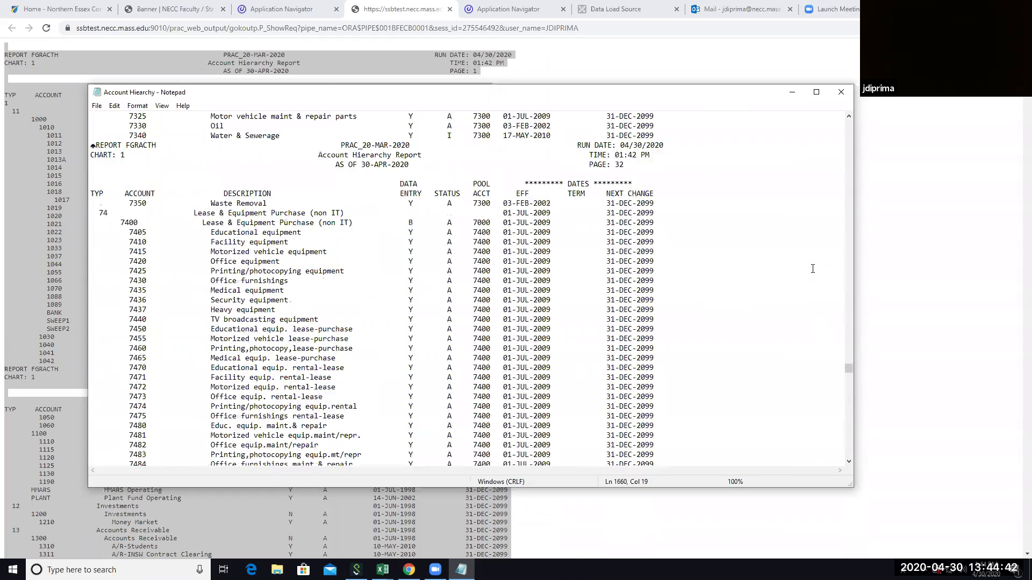
scroll(814, 265, up, 20)
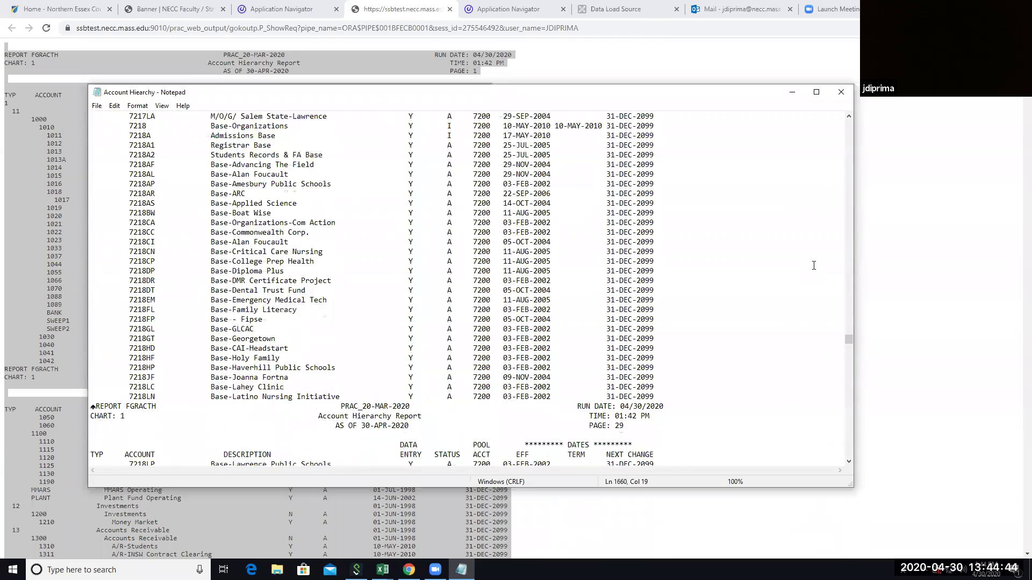
scroll(813, 265, up, 20)
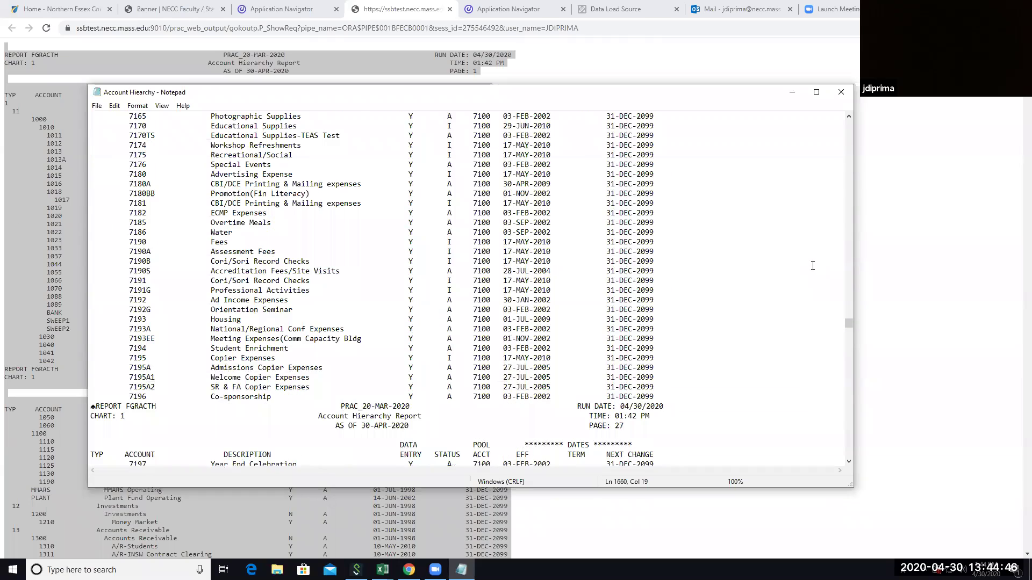
scroll(812, 266, up, 3)
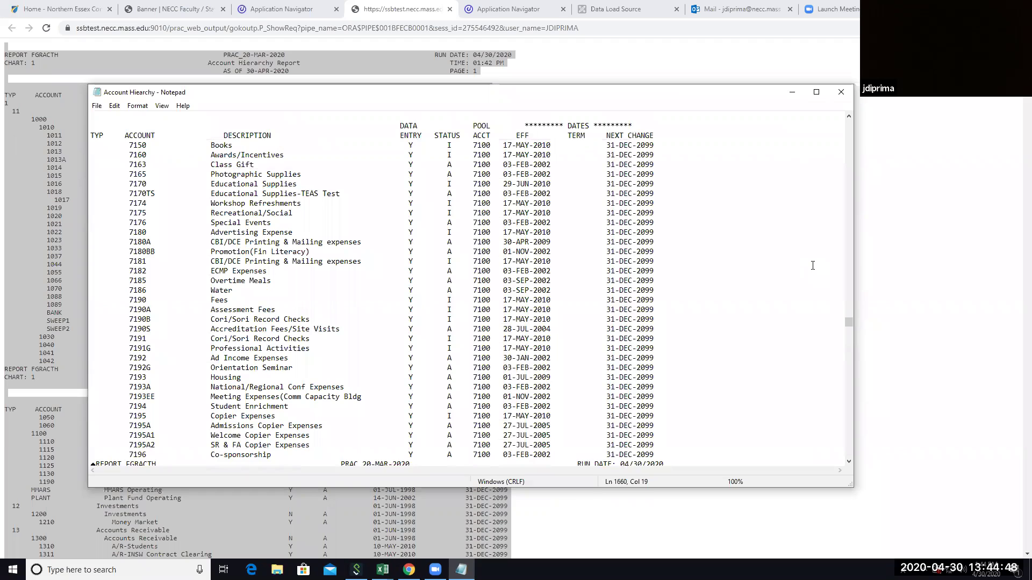
scroll(813, 265, up, 6)
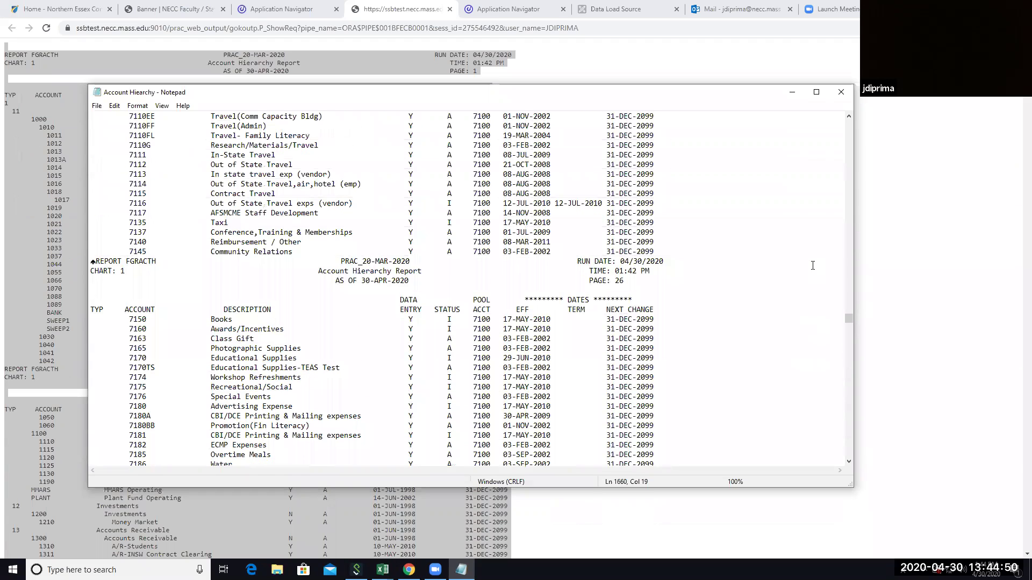
scroll(812, 266, up, 7)
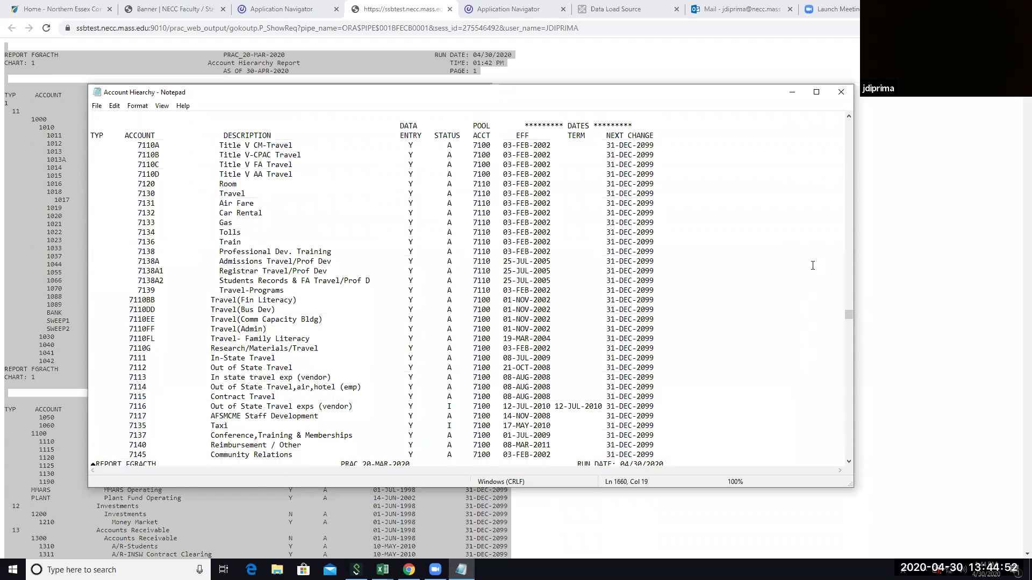
scroll(813, 265, up, 5)
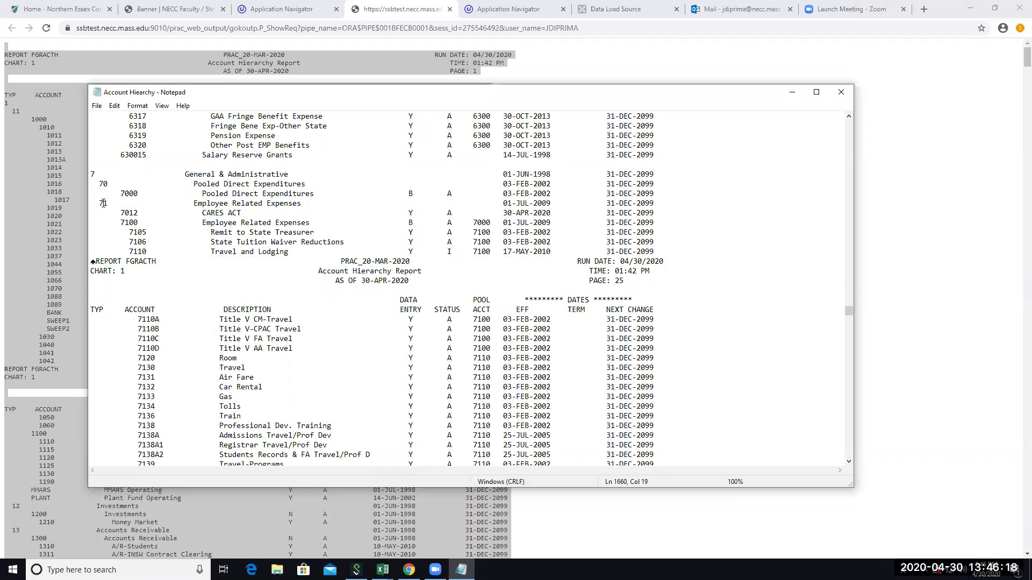
drag(117, 222, 144, 224)
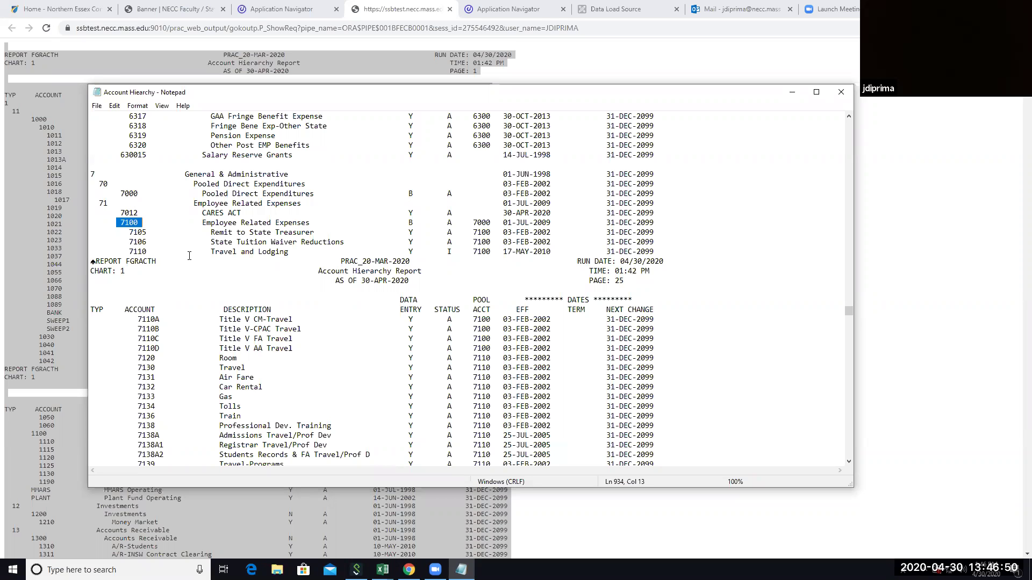
Maximize the report window and examine the travel and training accounts that pool to 7110 and 7100.
scroll(192, 267, down, 3)
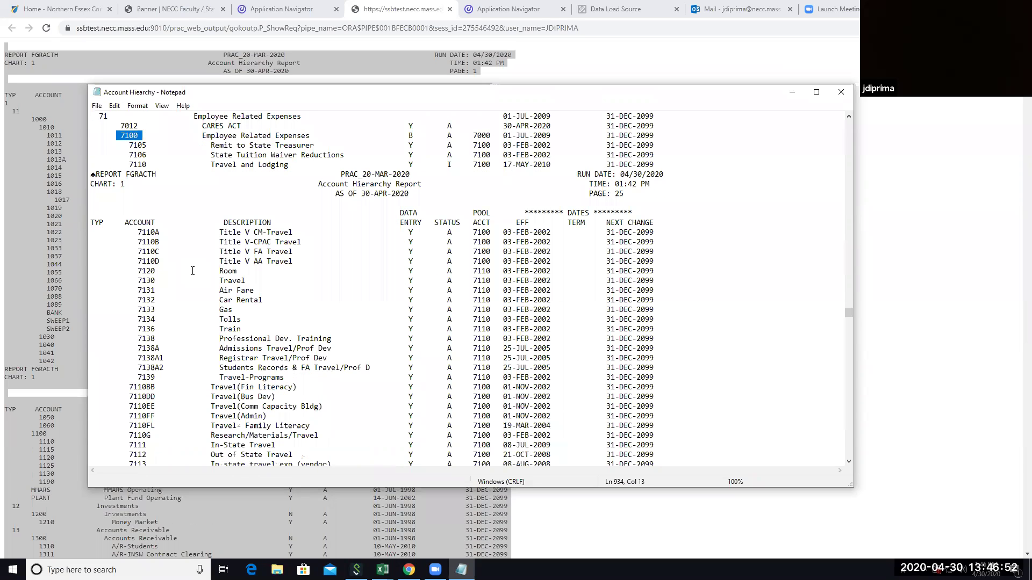
scroll(192, 271, down, 1)
scroll(192, 271, down, 2)
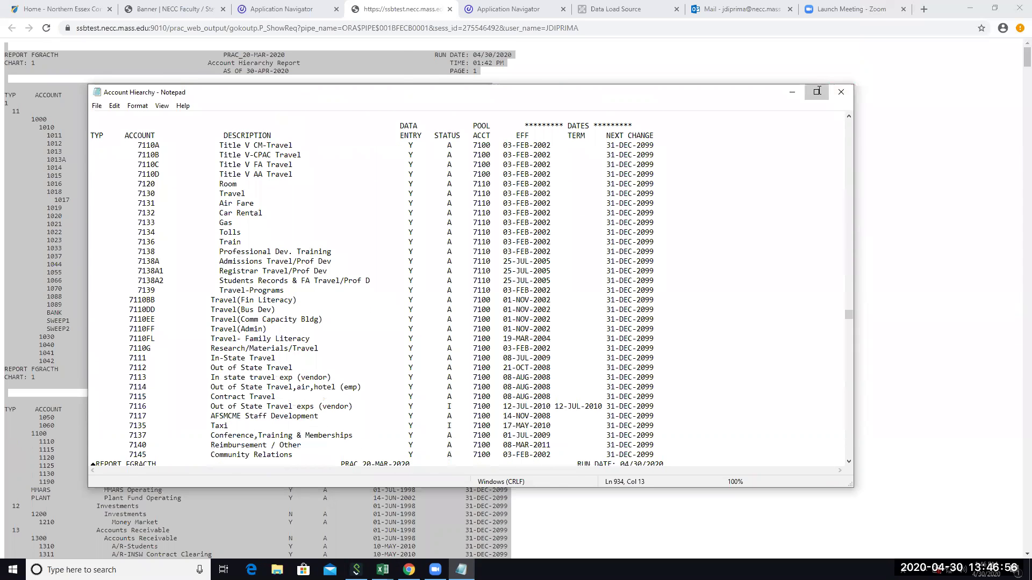
click(821, 92)
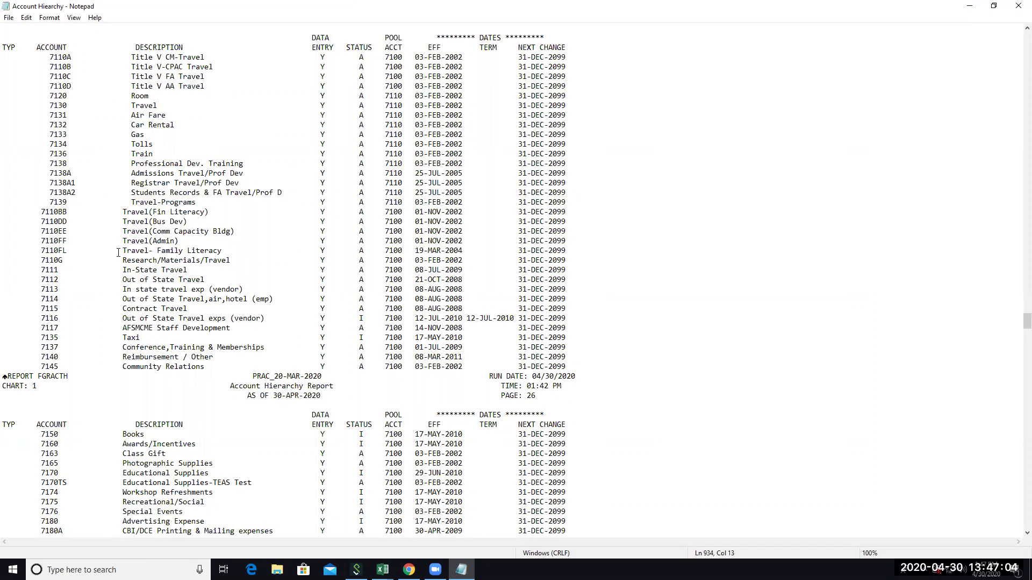
scroll(118, 252, down, 2)
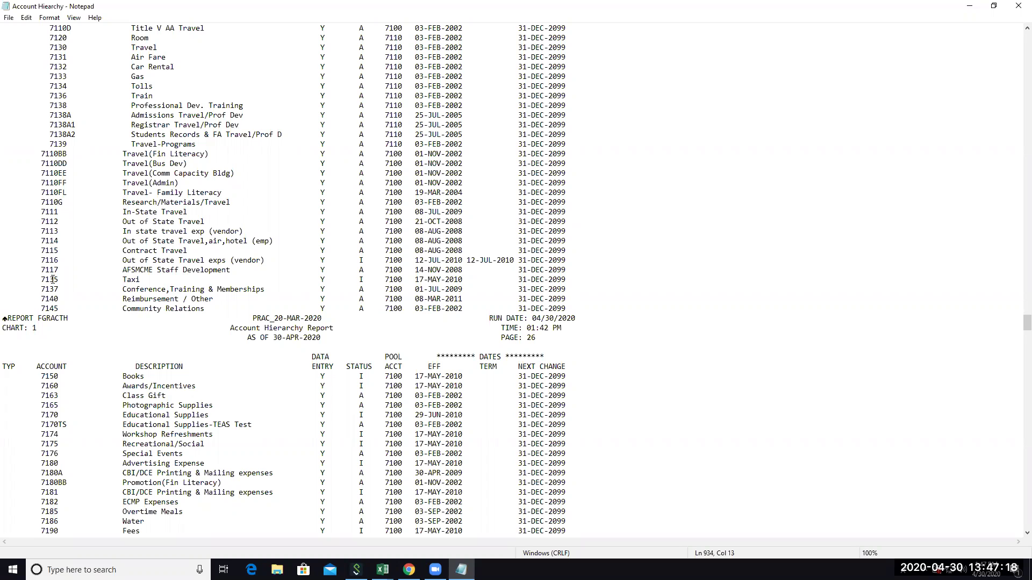
scroll(53, 280, up, 1)
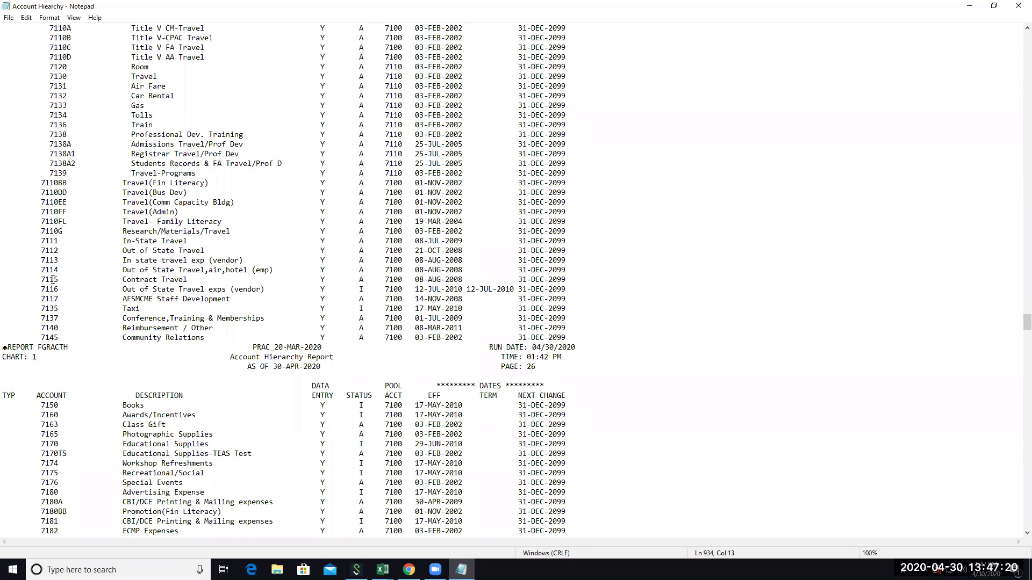
scroll(52, 280, up, 1)
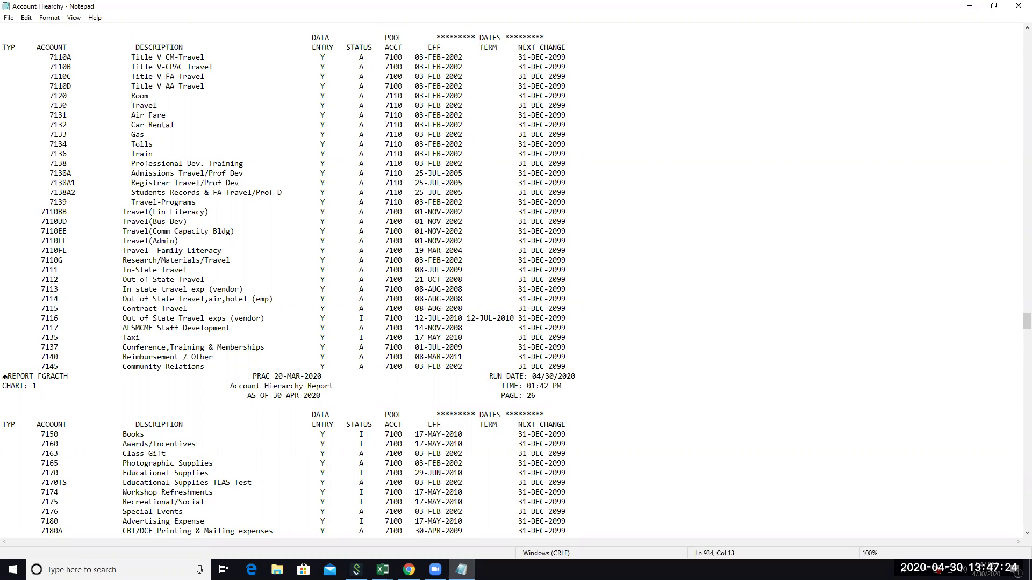
scroll(44, 338, up, 5)
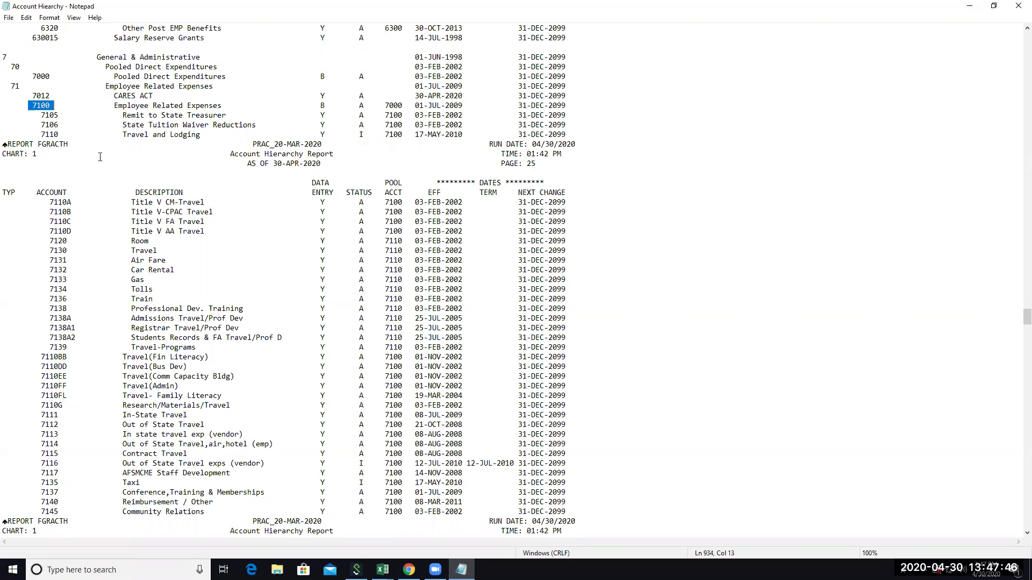
Review the 7100 pool accounts on pages 25 and 26, then return to the General & Administrative heading.
scroll(114, 192, down, 1)
scroll(114, 191, down, 10)
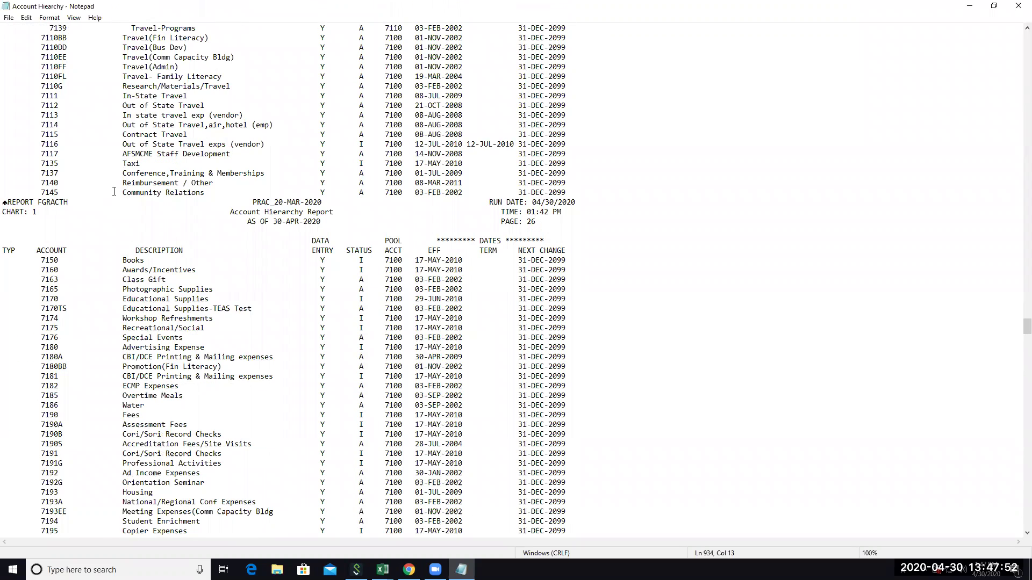
scroll(113, 191, up, 5)
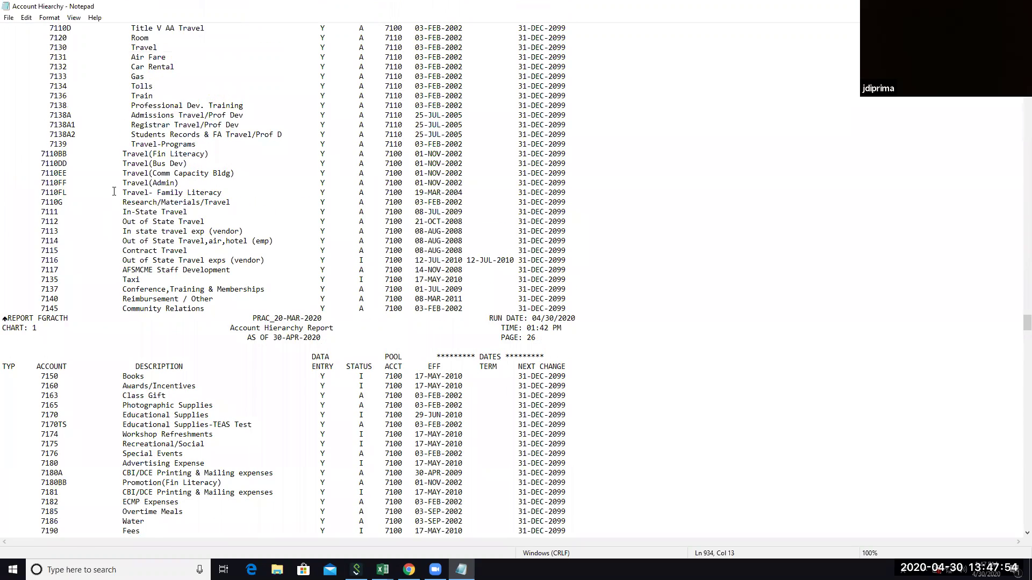
scroll(114, 191, up, 3)
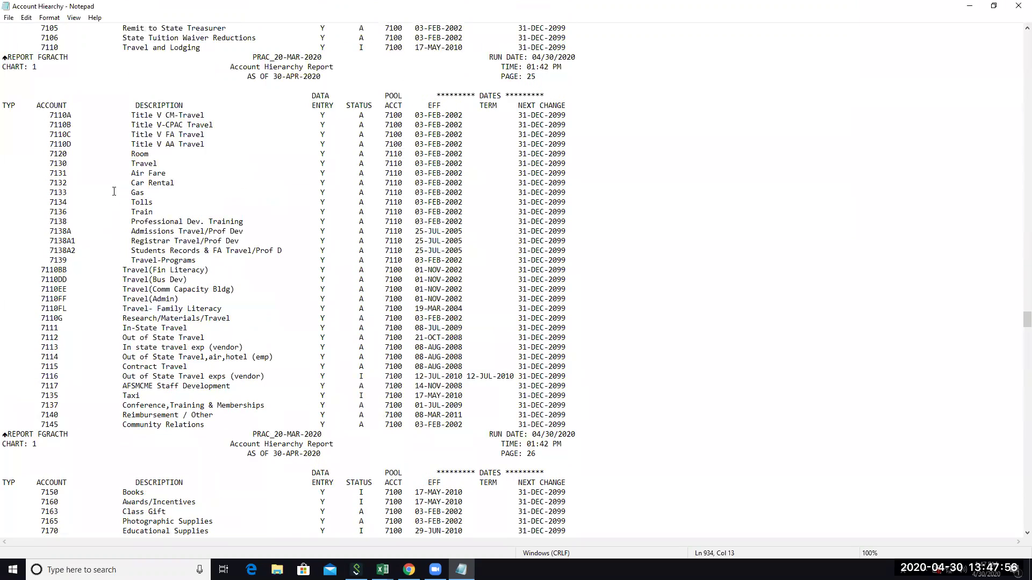
scroll(114, 191, up, 4)
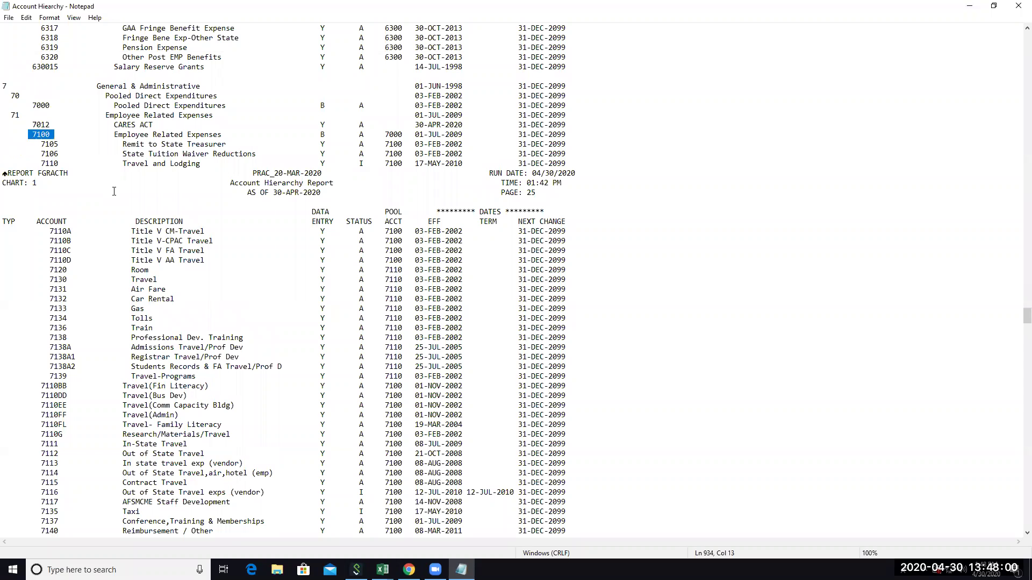
scroll(114, 191, up, 5)
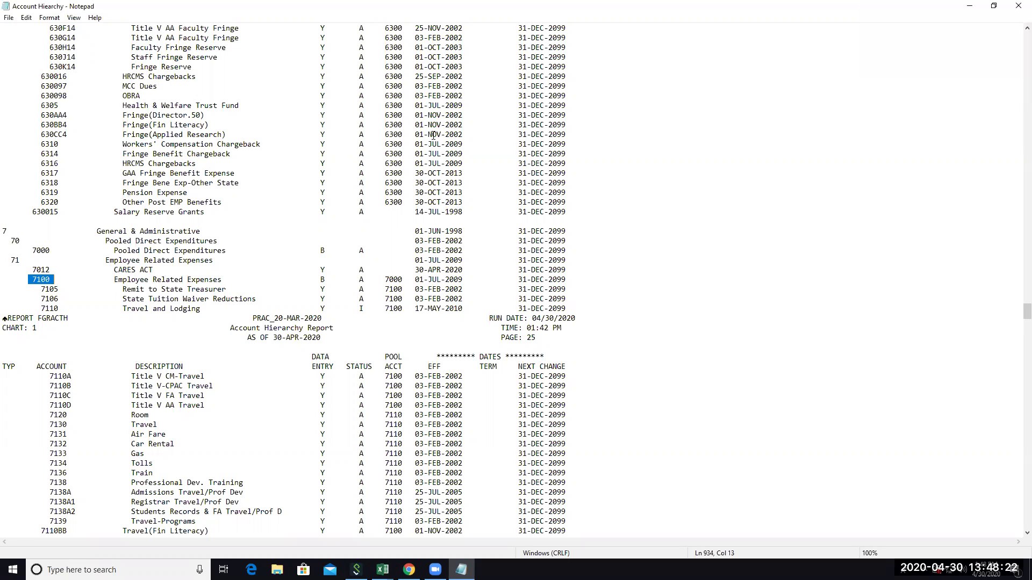
Check the Data Entry codes of the pooled accounts 7000 and 7100 and the entry beneath them.
click(321, 251)
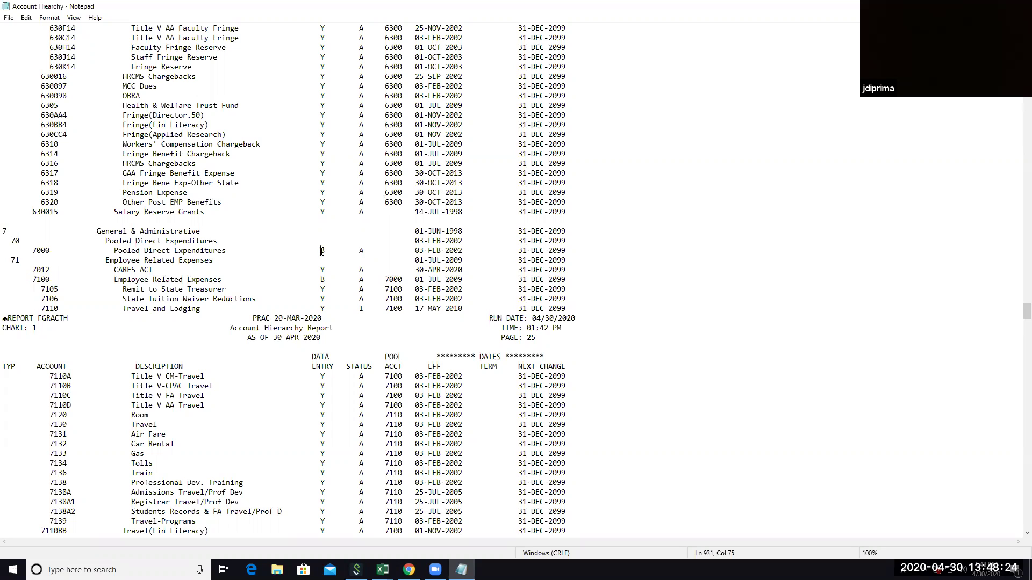
click(324, 253)
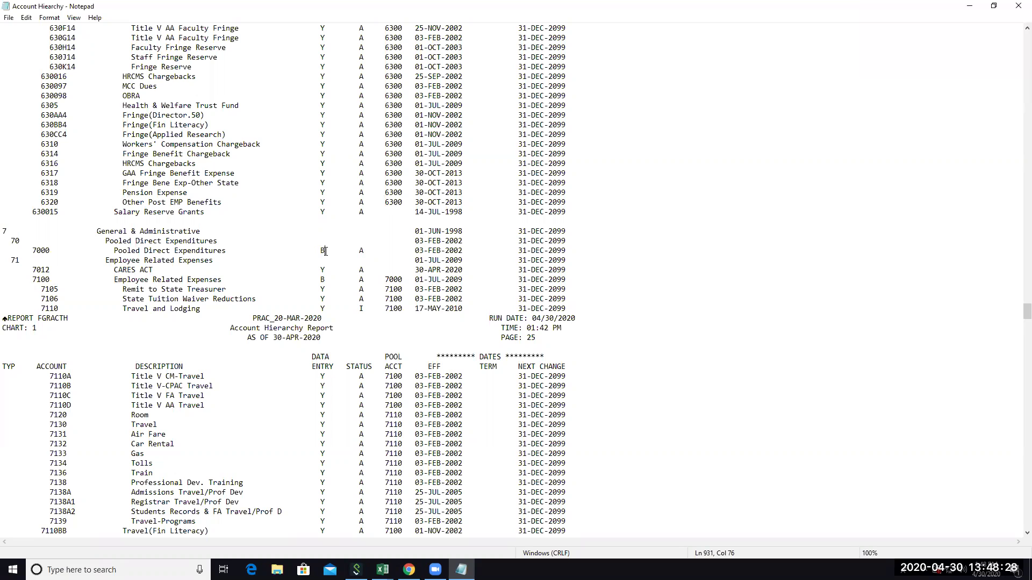
click(323, 280)
key(Down)
key(Left)
click(547, 289)
Examine the 6000-level pension, fringe benefit, part-time intern and part-time faculty accounts in the report.
scroll(434, 293, down, 12)
scroll(419, 294, up, 18)
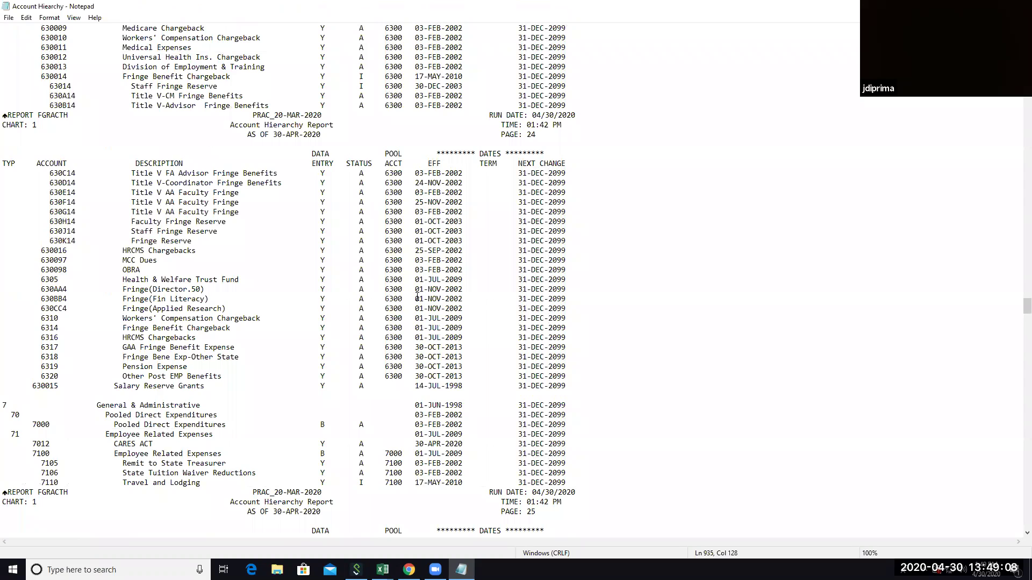
scroll(642, 271, up, 19)
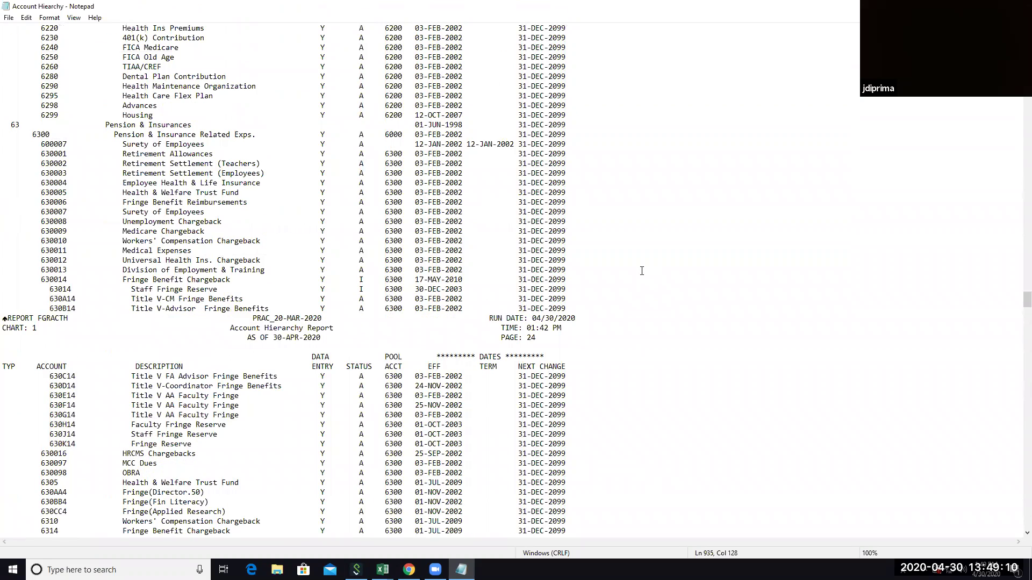
scroll(643, 271, up, 6)
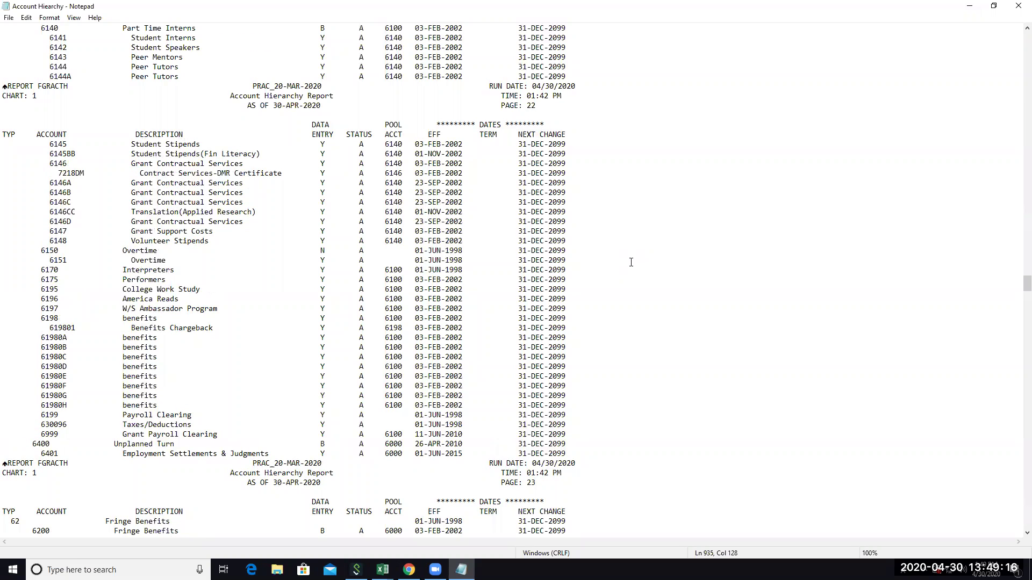
scroll(637, 257, up, 6)
scroll(636, 256, up, 17)
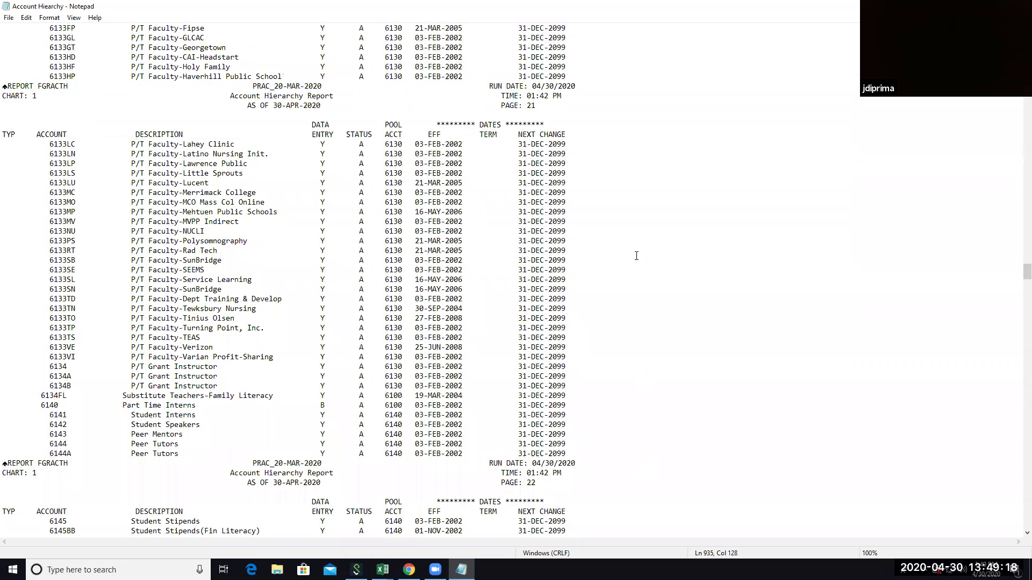
scroll(635, 255, up, 2)
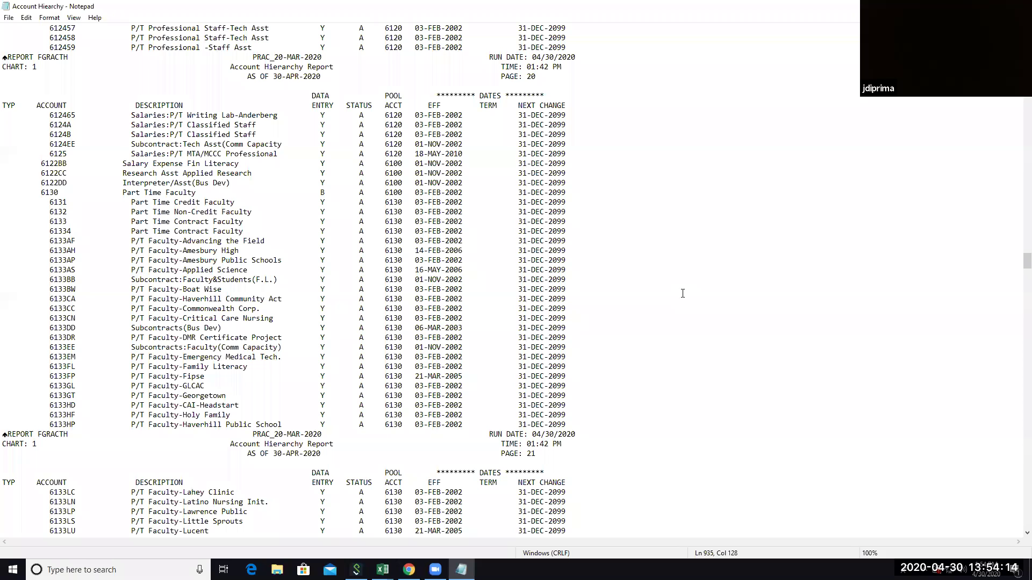
Restore the report window to its smaller size and close the Account Hiearchy document.
scroll(619, 428, down, 1)
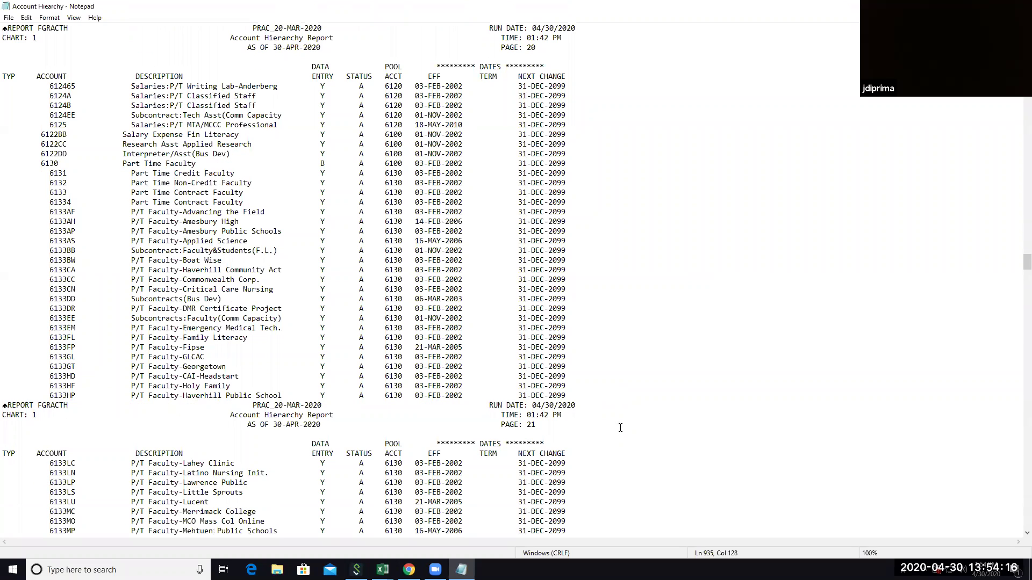
scroll(620, 427, up, 1)
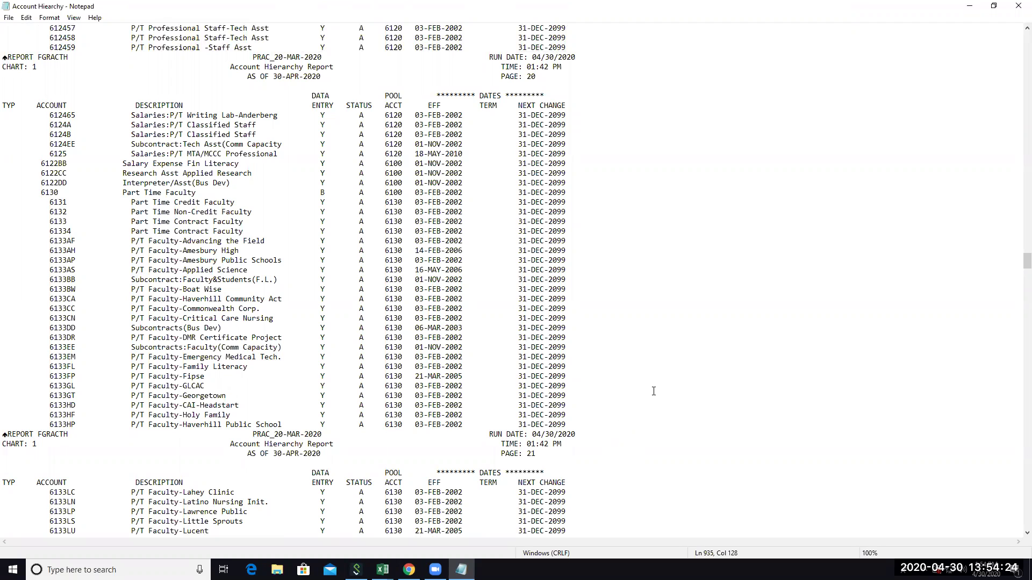
click(993, 8)
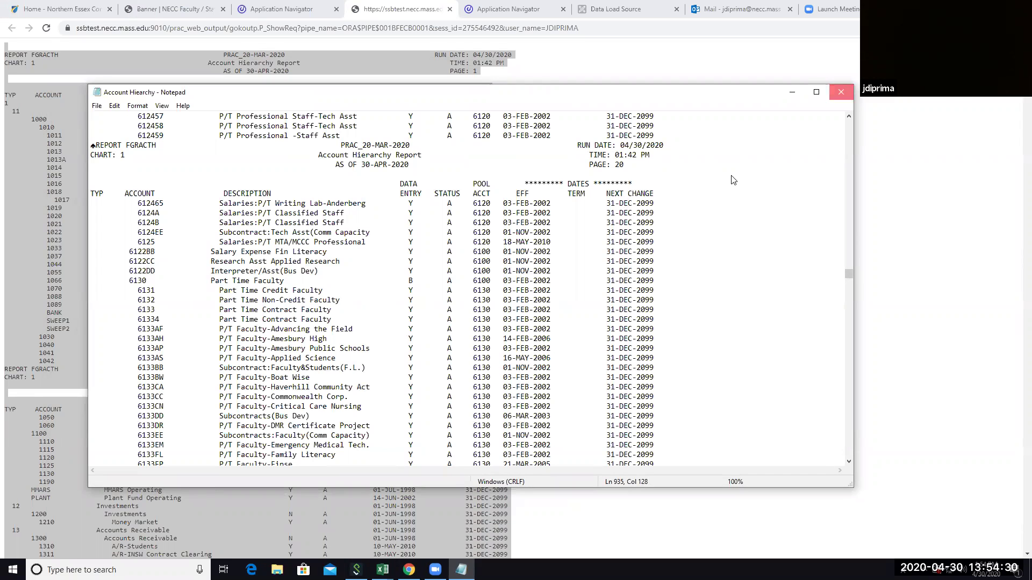
click(849, 92)
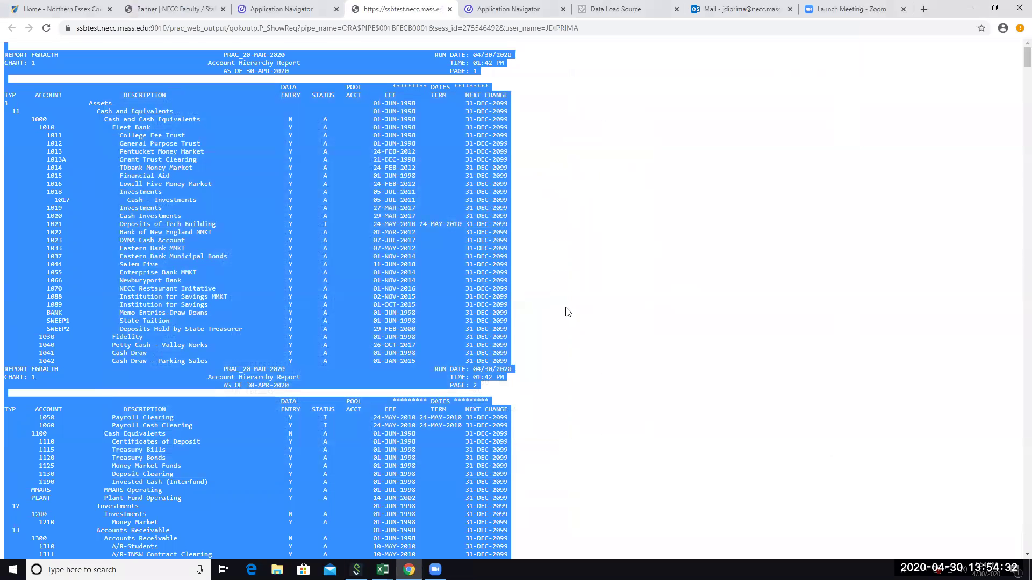